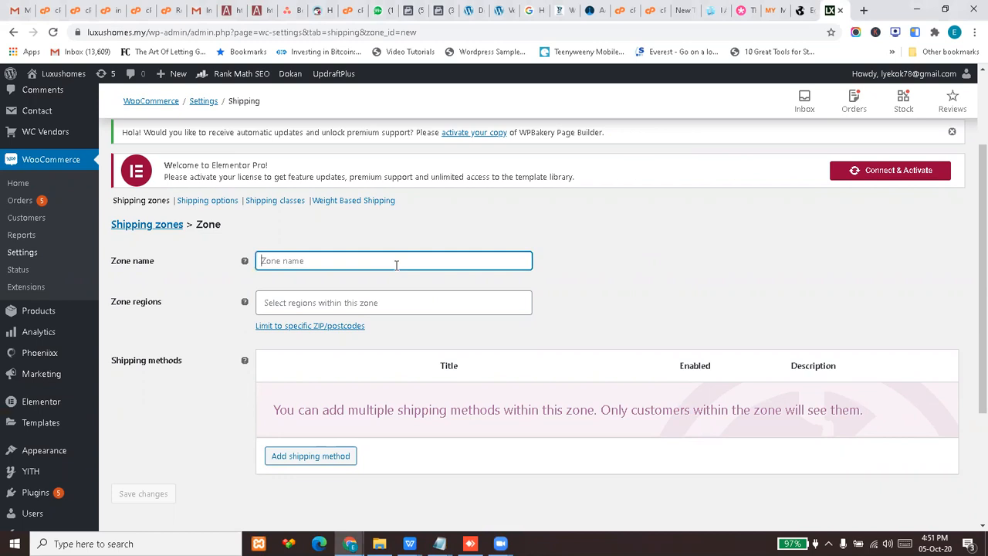
Name the new shipping zone Semenanjung.
type("Sem")
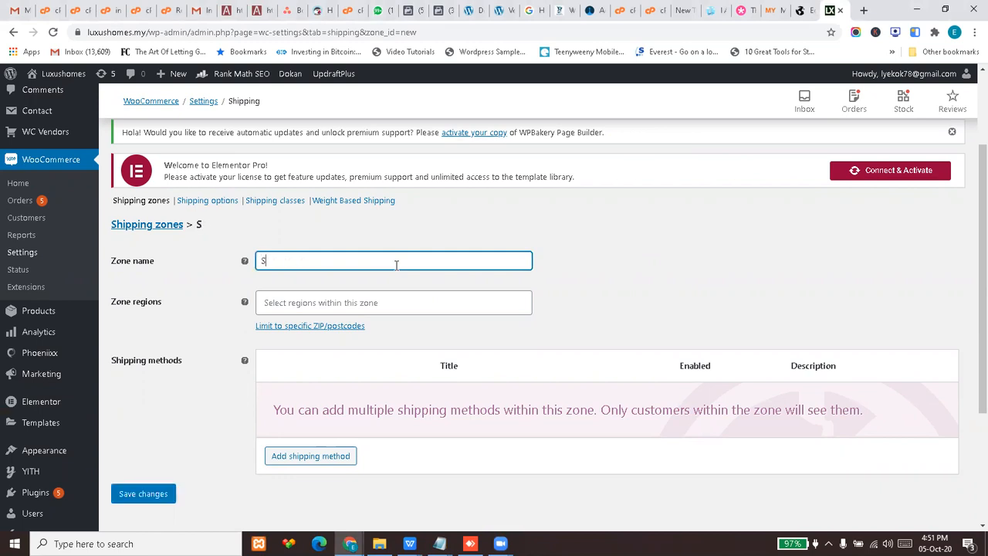
key("BackSpace")
key("BackSpace")
type("emenanjung Malay")
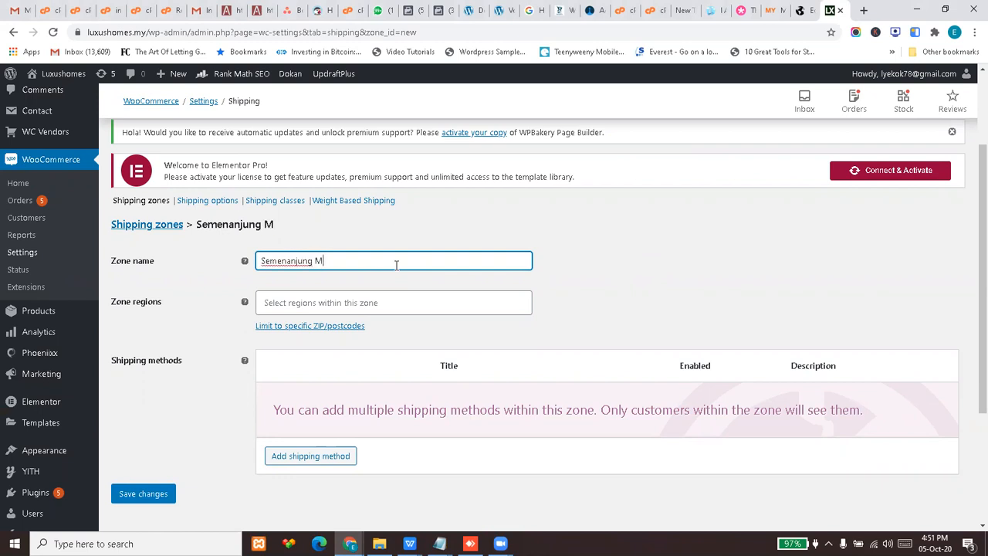
key("BackSpace")
key("BackSpace")
key("BackSpace")
key("BackSpace")
key("BackSpace")
key("BackSpace")
Add Johor, Kedah and Kelantan to the zone regions, without the whole-country Malaysia entry.
left_click(368, 301)
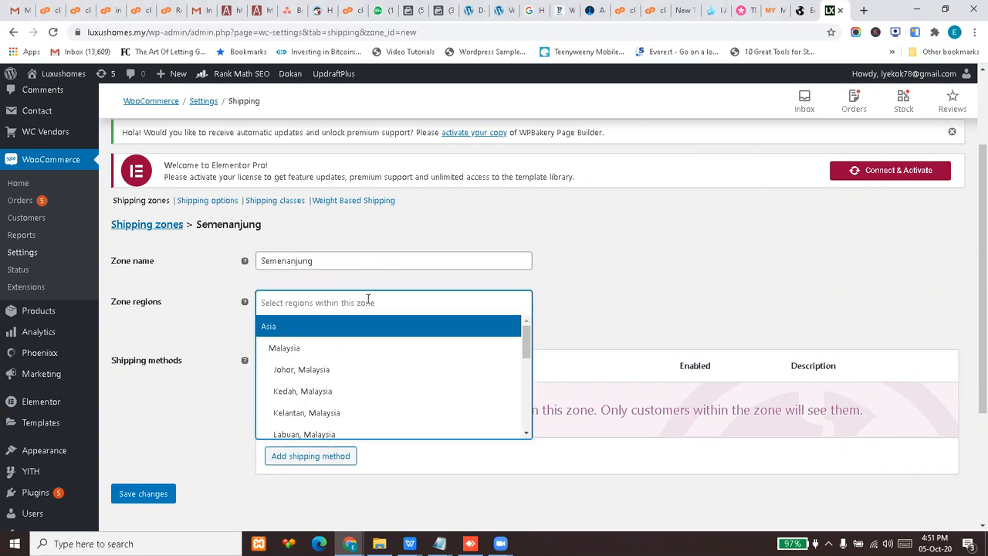
left_click(366, 347)
left_click(342, 301)
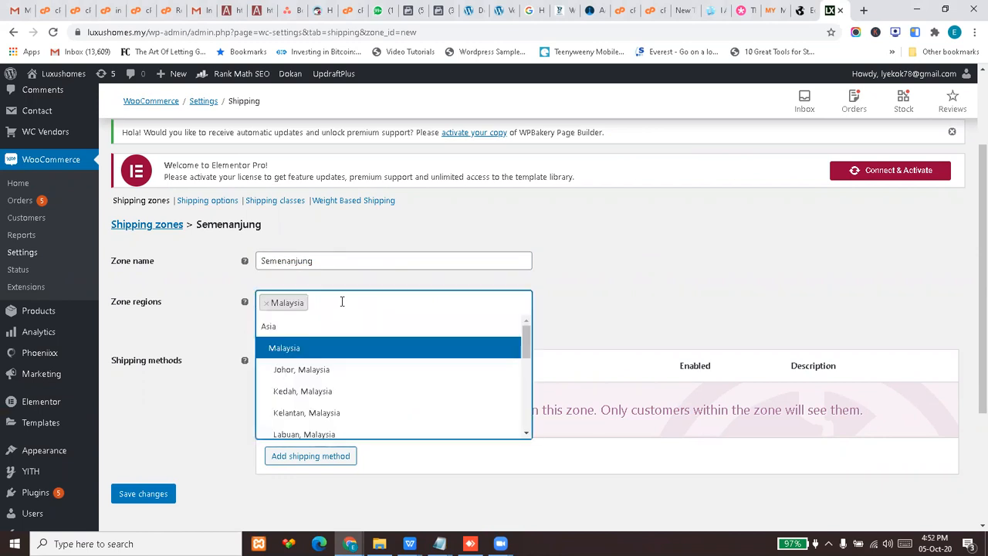
left_click(328, 370)
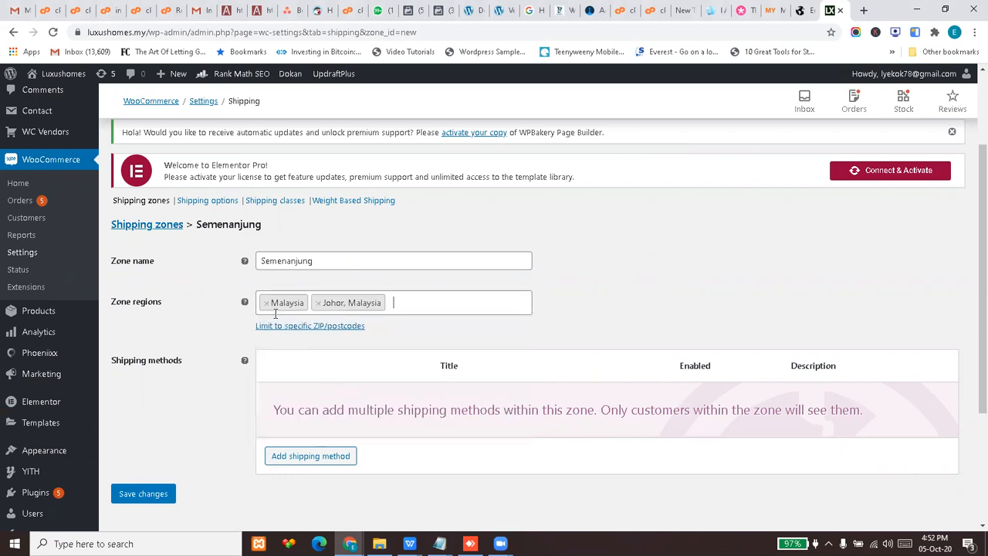
left_click(266, 303)
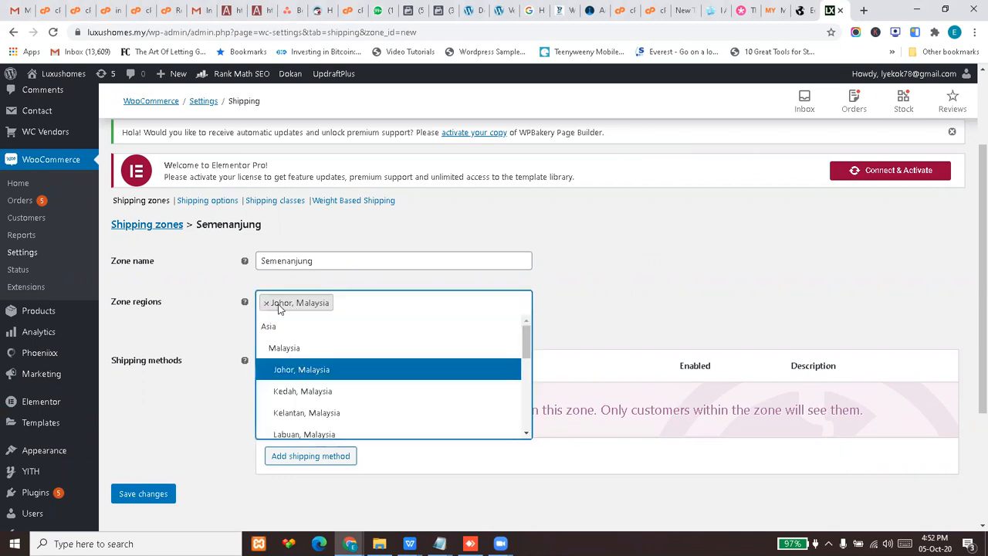
left_click(316, 391)
left_click(445, 303)
left_click(342, 406)
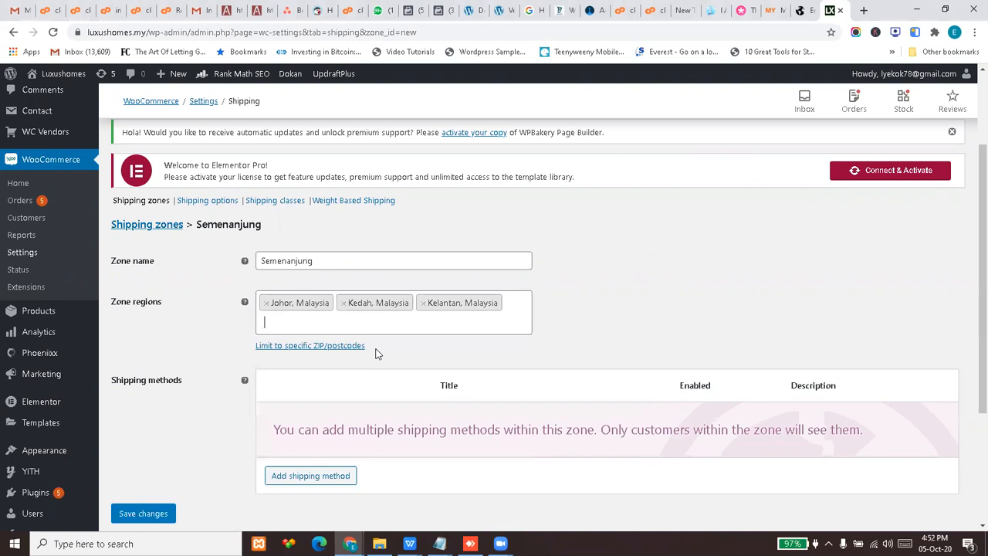
Add Malacca (Melaka) and Negeri Sembilan to the zone regions.
left_click(300, 324)
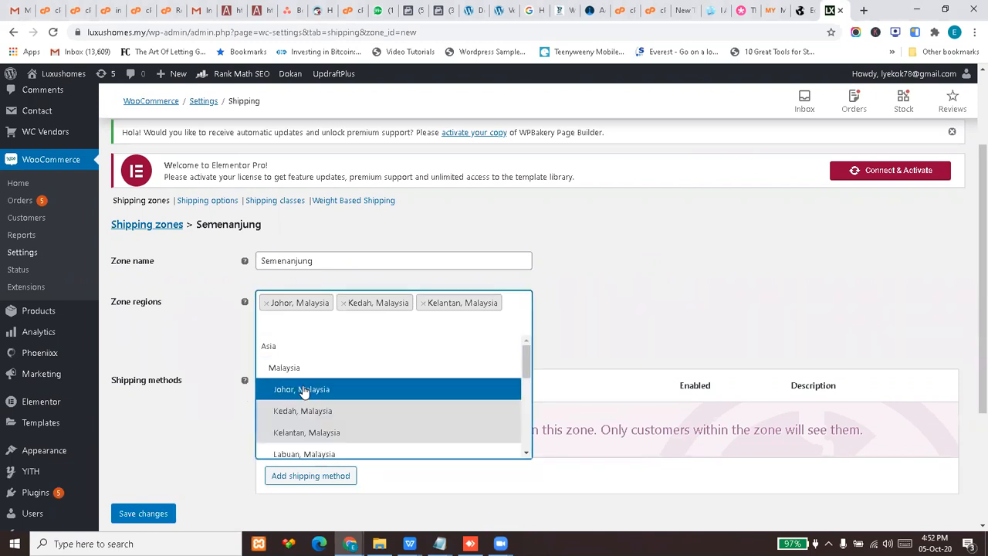
scroll(313, 397, "down", 1)
scroll(313, 397, "down", 1)
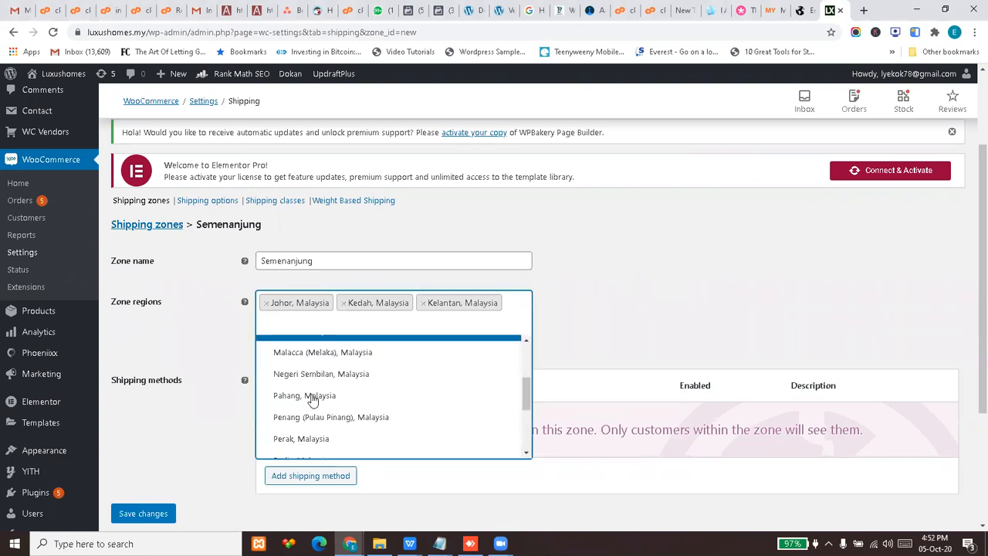
left_click(316, 354)
left_click(400, 325)
scroll(334, 434, "down", 1)
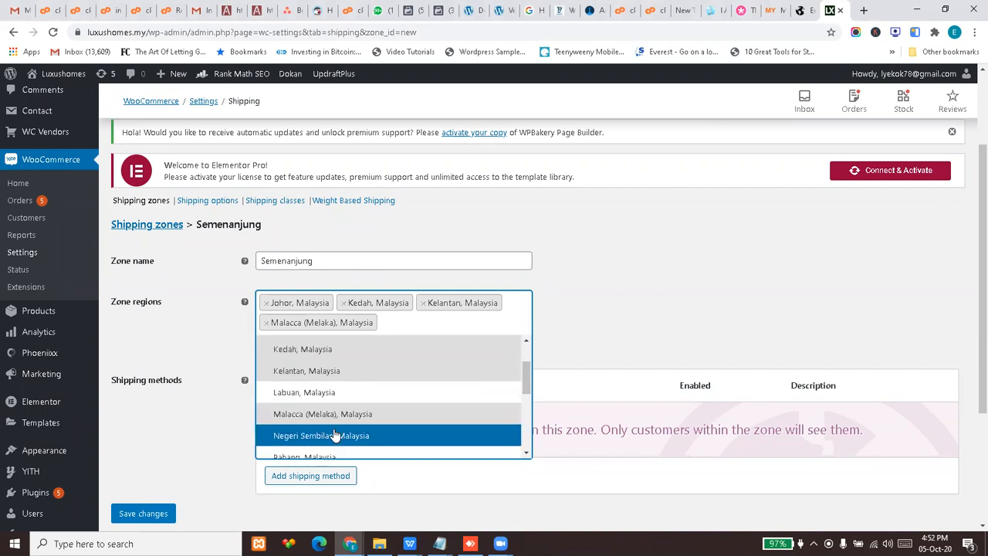
left_click(333, 436)
Add Penang (Pulau Pinang) and Pahang to the zone regions.
left_click(370, 346)
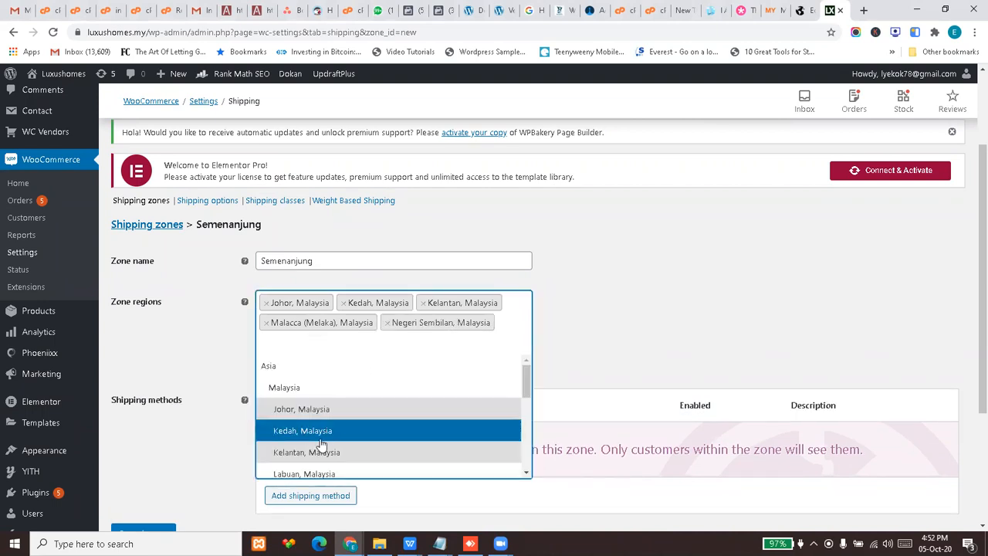
scroll(327, 441, "down", 2)
left_click(322, 437)
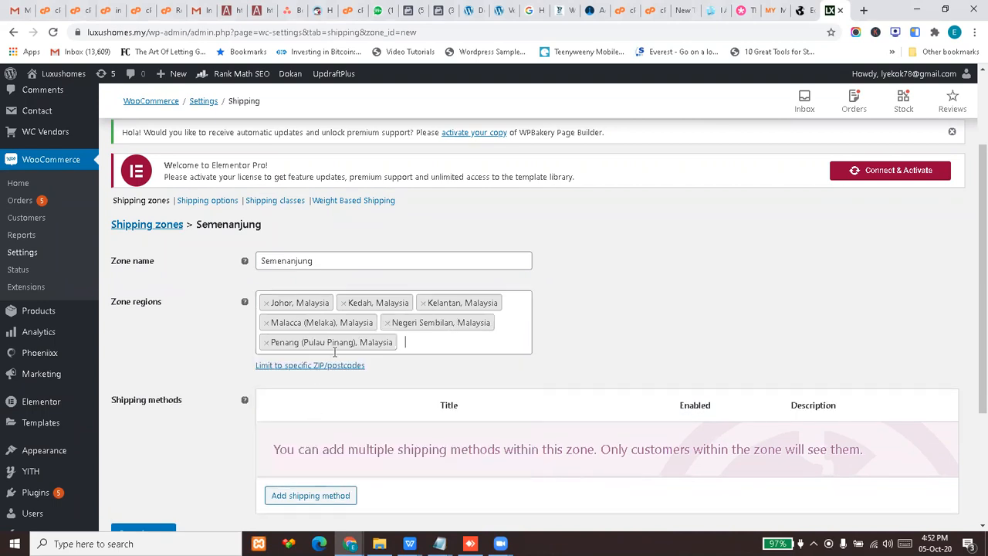
left_click(423, 340)
scroll(364, 410, "down", 3)
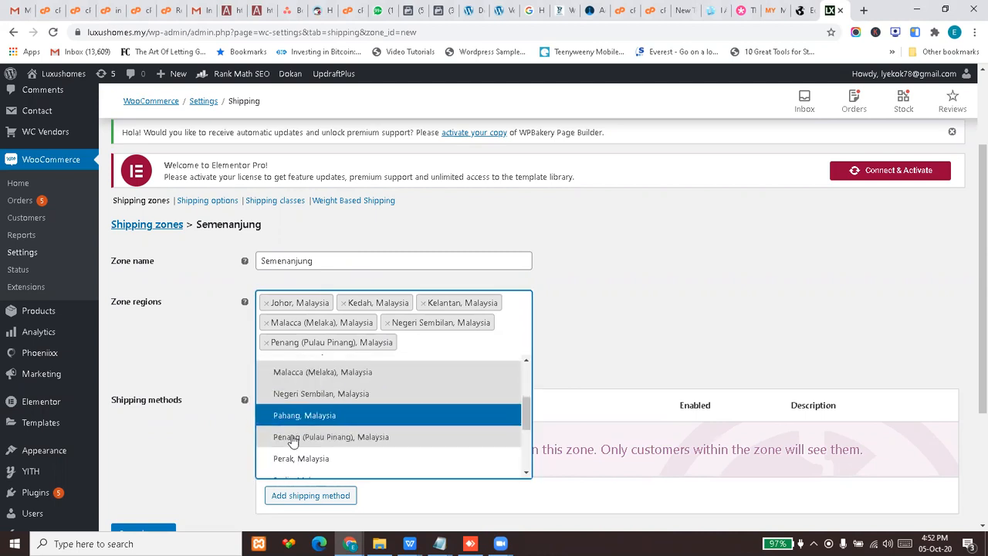
left_click(270, 417)
Add Perak and Perlis to the zone regions.
left_click(401, 366)
scroll(279, 434, "down", 3)
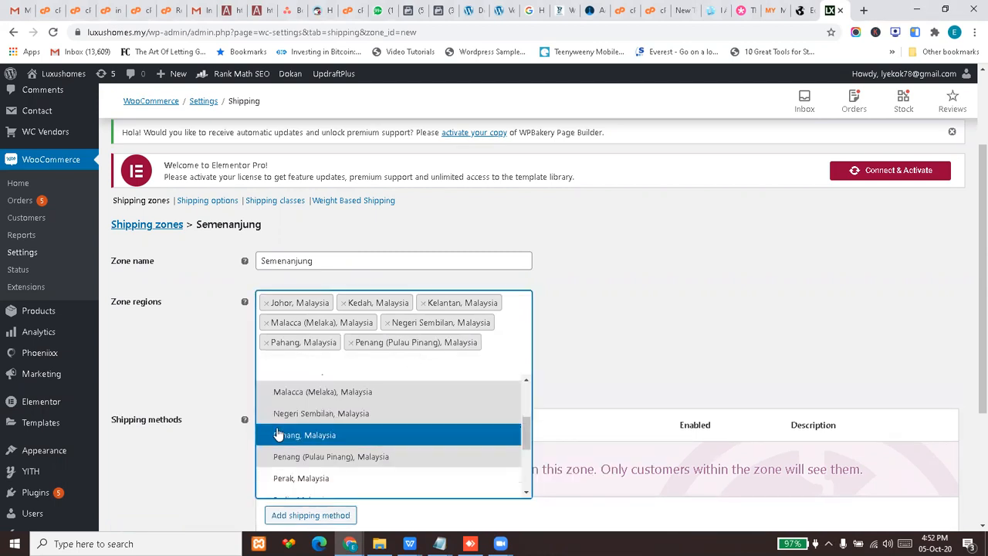
scroll(286, 455, "down", 2)
left_click(295, 412)
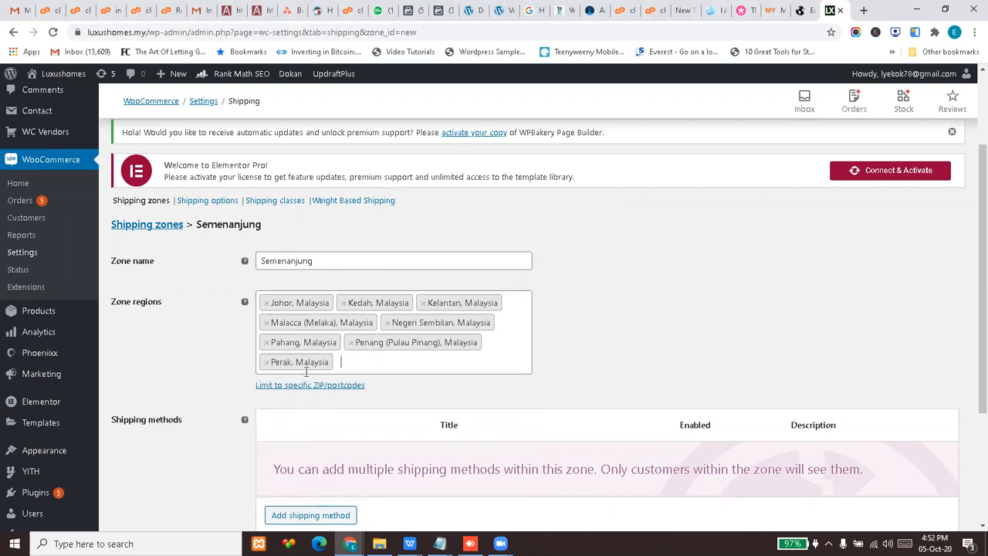
left_click(369, 358)
scroll(322, 463, "down", 3)
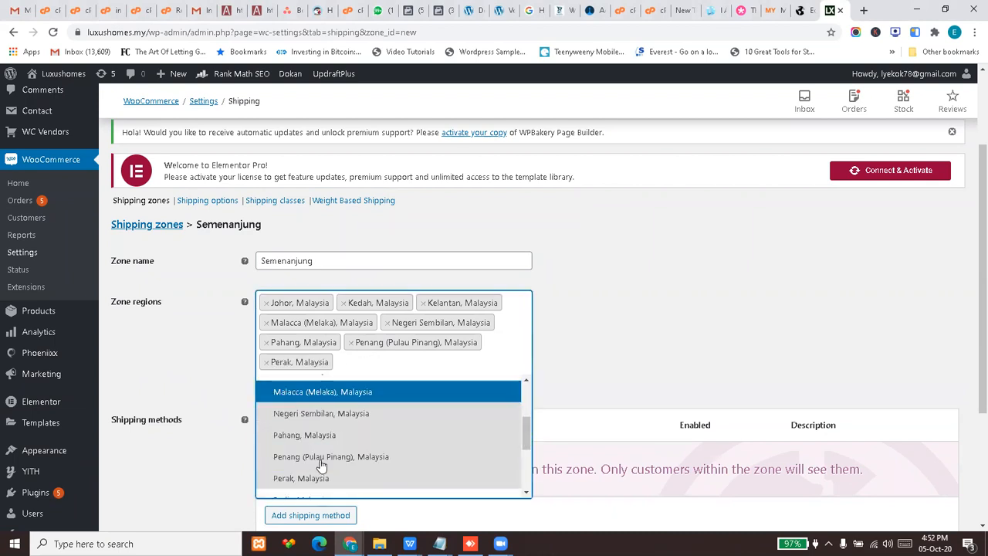
scroll(322, 466, "down", 2)
left_click(319, 437)
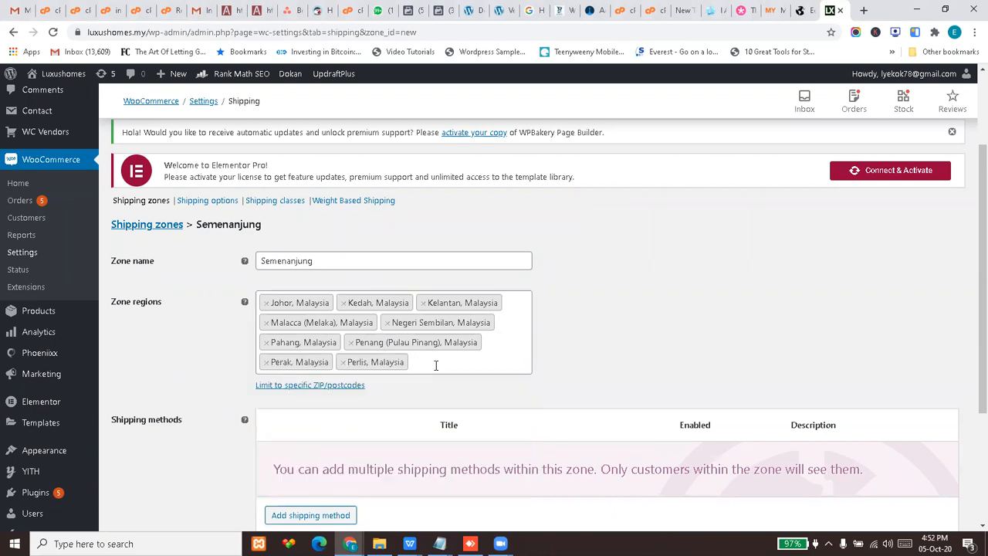
Add Selangor and Terengganu to the zone regions.
left_click(435, 365)
scroll(320, 460, "down", 3)
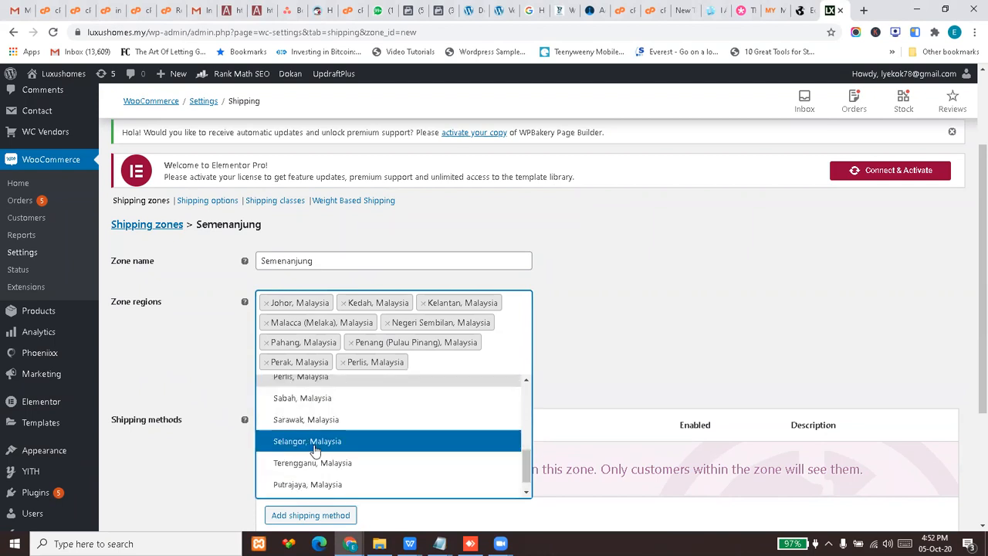
left_click(315, 444)
left_click(428, 385)
scroll(310, 440, "down", 1)
left_click(308, 460)
Add Putrajaya and Kuala Lumpur to the zone regions.
left_click(382, 380)
scroll(348, 456, "down", 3)
left_click(315, 487)
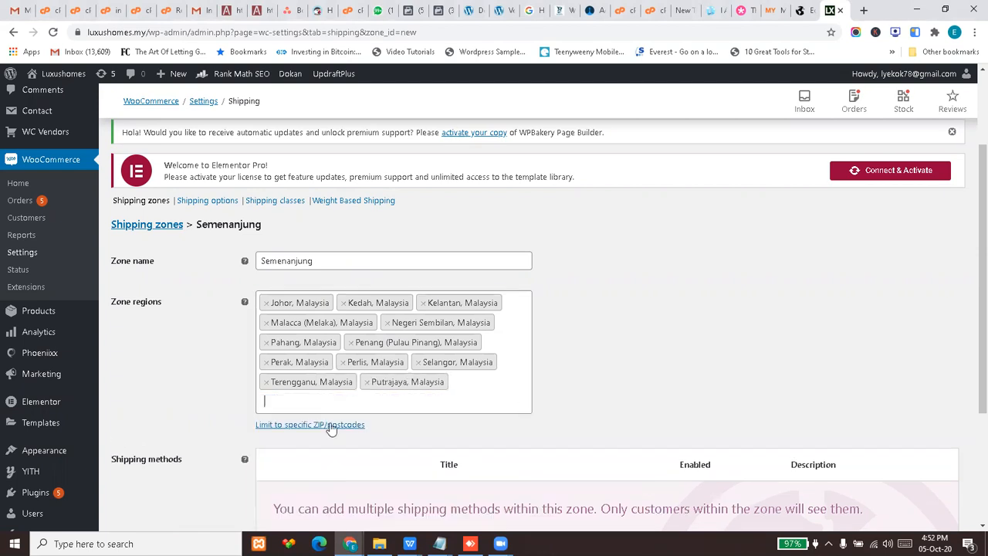
left_click(355, 395)
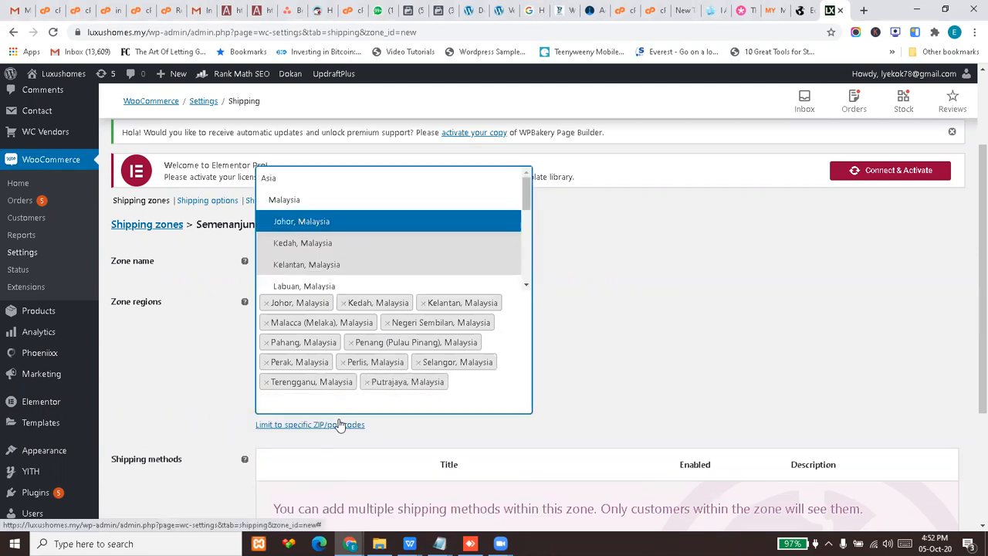
scroll(309, 282, "down", 3)
left_click(313, 281)
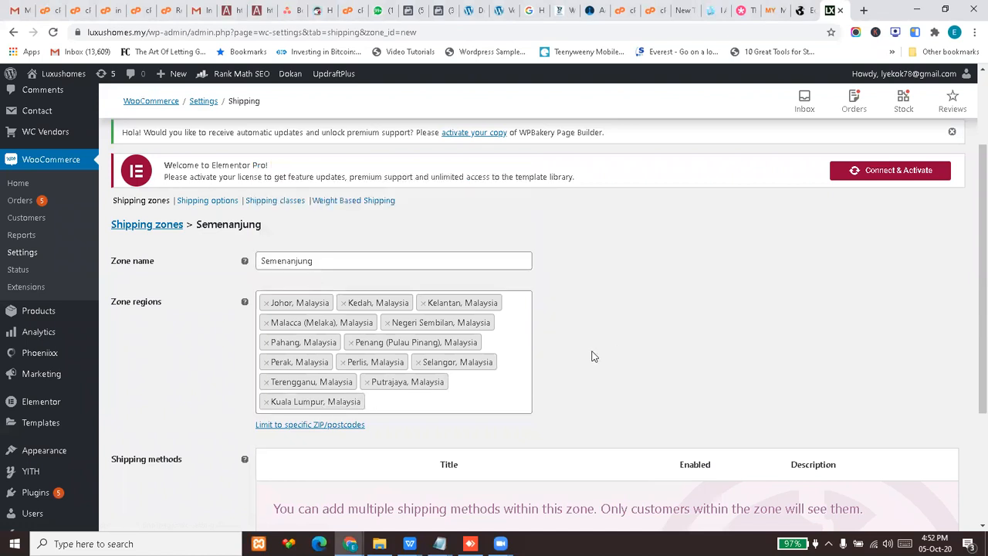
Extend the zone name to "Semenanjung East Malaysia".
left_click(353, 263)
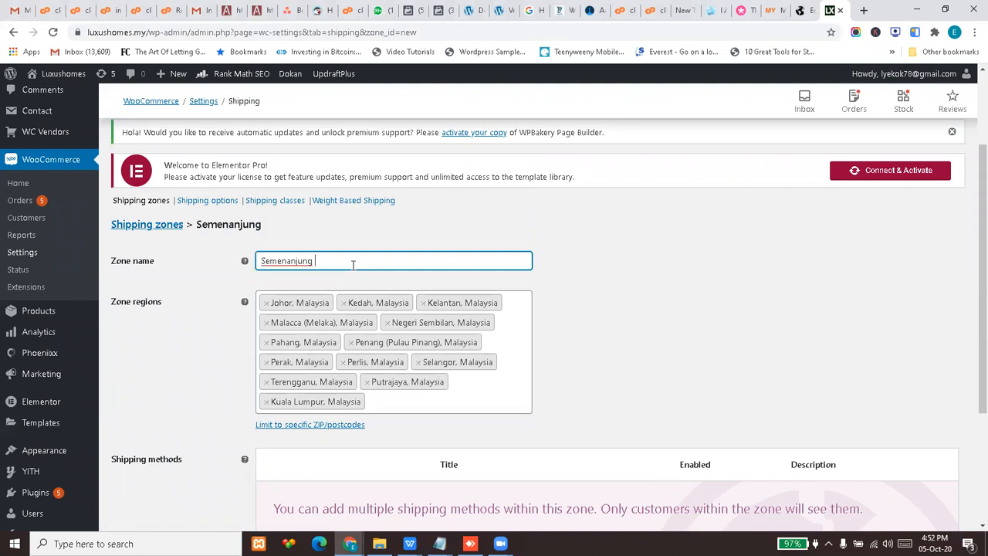
type("East Malaysia")
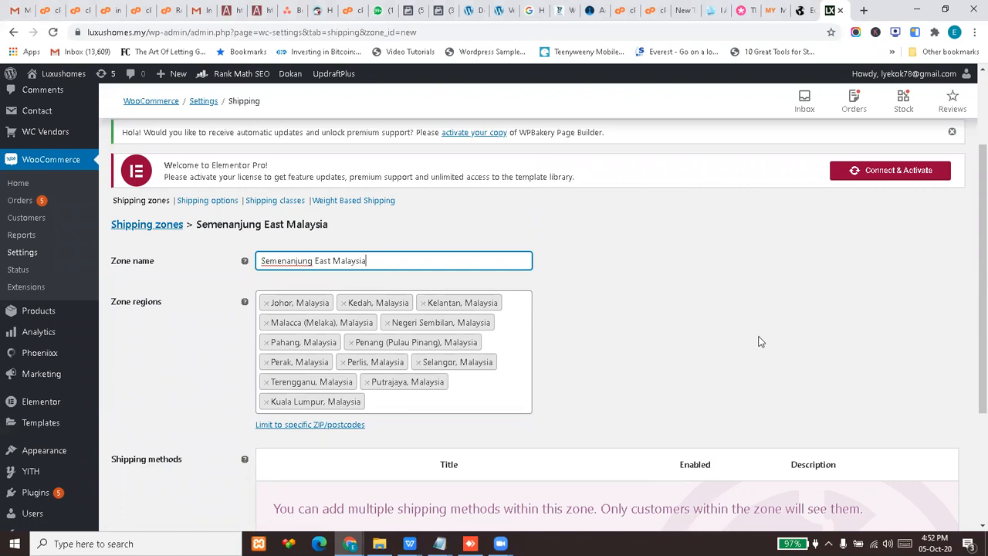
Add Weight Based Shipping as a shipping method for the zone.
scroll(652, 330, "down", 3)
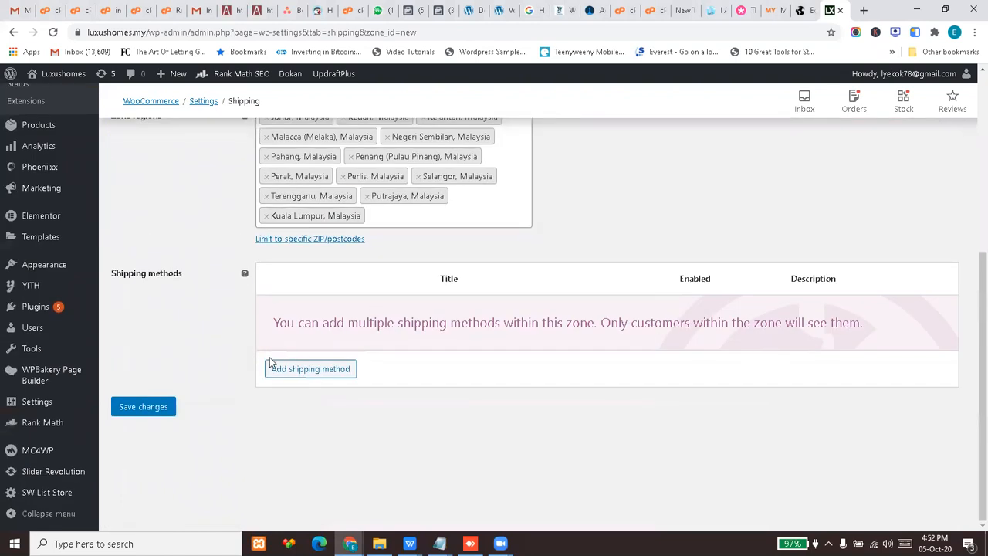
left_click(289, 371)
left_click(453, 309)
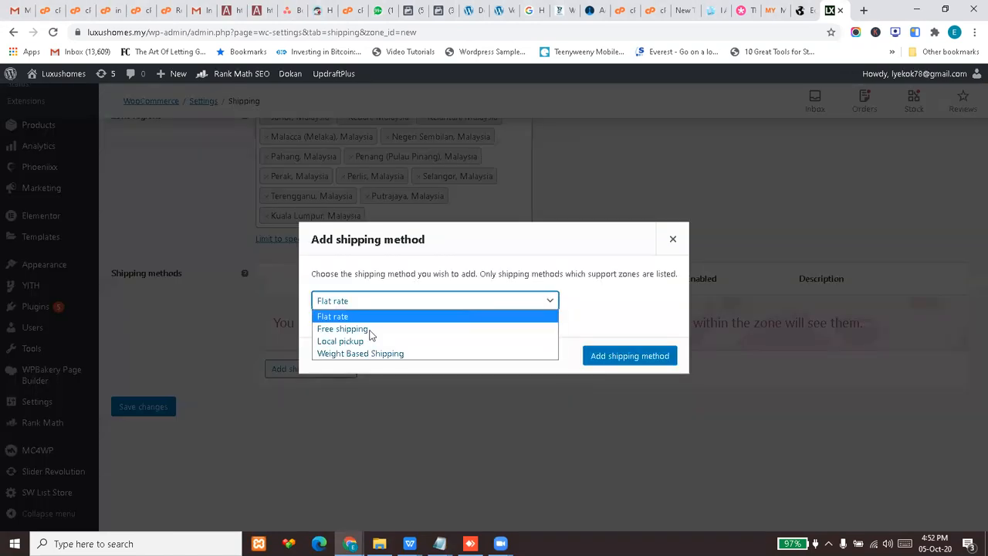
left_click(359, 353)
left_click(623, 352)
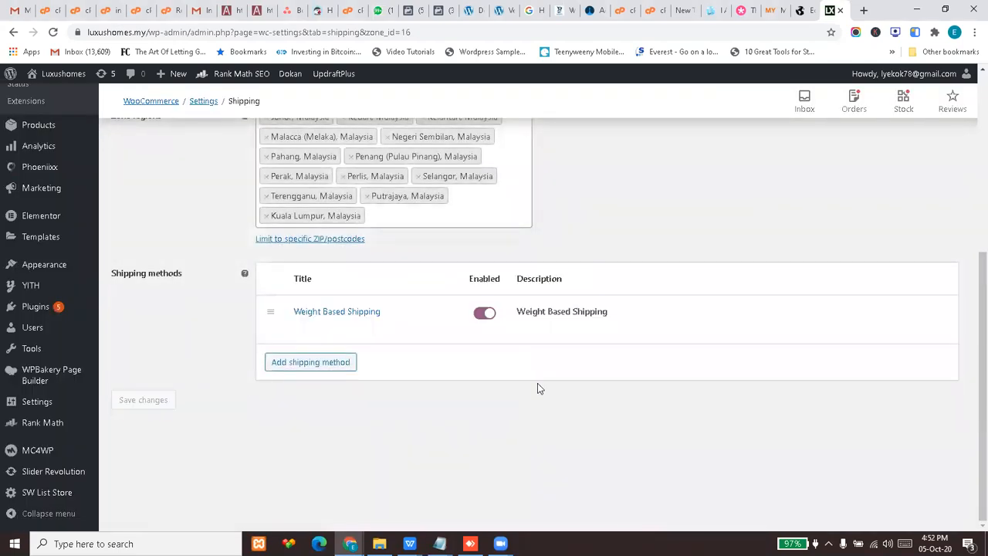
Try to edit the Weight Based Shipping method, but cancel leaving the zone page.
left_click(300, 328)
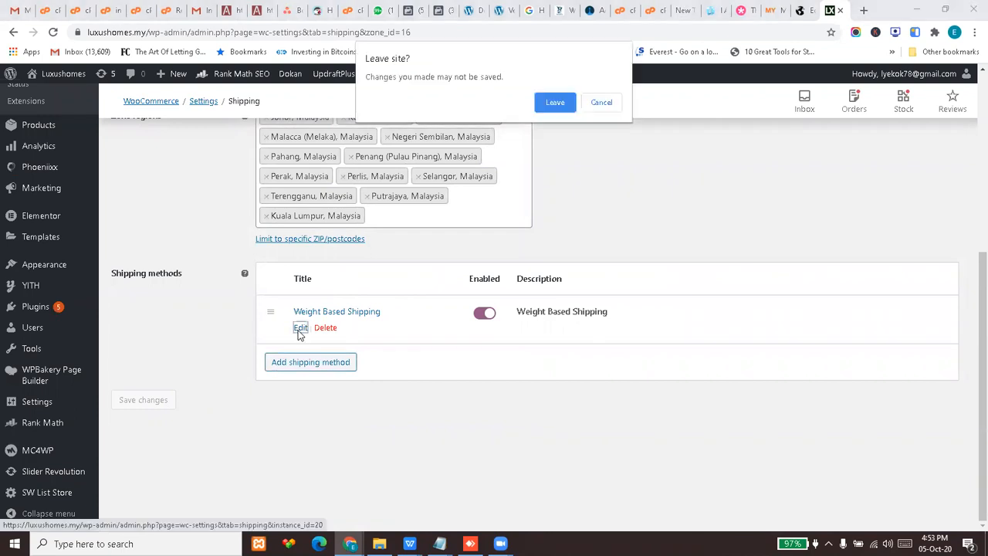
left_click(611, 103)
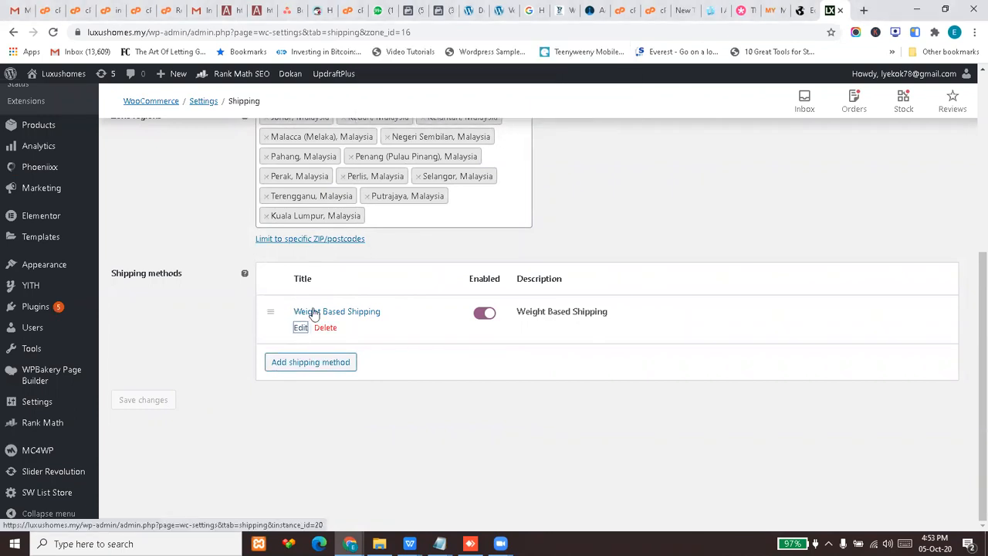
Review the zone's name, its list of regions, the shipping methods table and whether the changes can be saved.
scroll(614, 369, "up", 4)
scroll(652, 368, "down", 3)
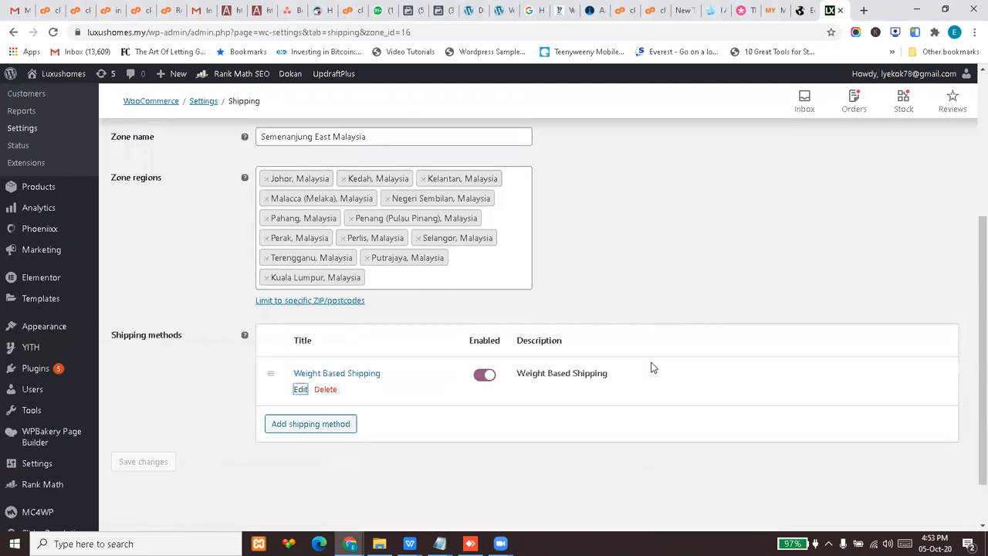
scroll(587, 382, "down", 1)
scroll(522, 392, "up", 3)
scroll(397, 430, "down", 2)
scroll(737, 389, "up", 3)
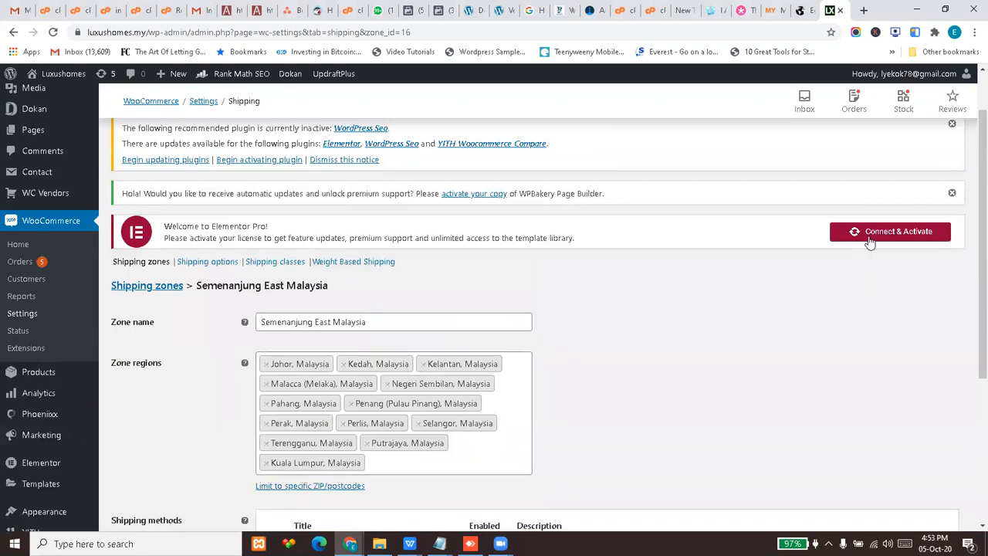
scroll(381, 352, "down", 4)
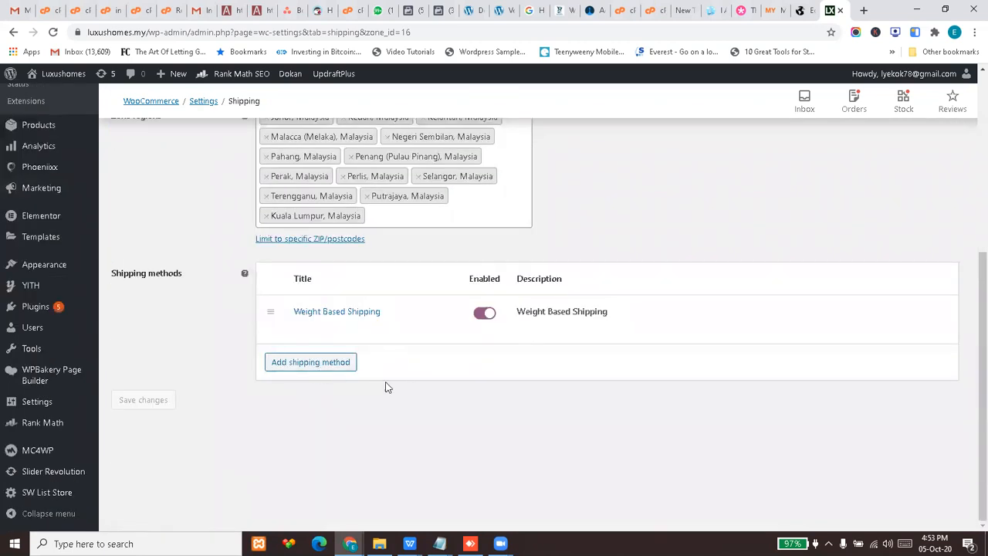
scroll(385, 386, "up", 5)
scroll(207, 402, "down", 3)
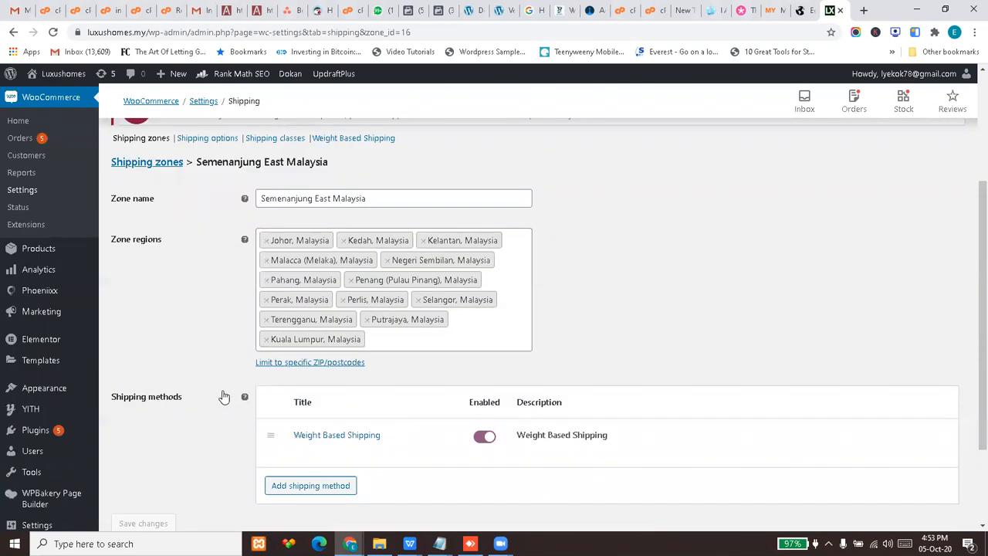
scroll(170, 386, "down", 2)
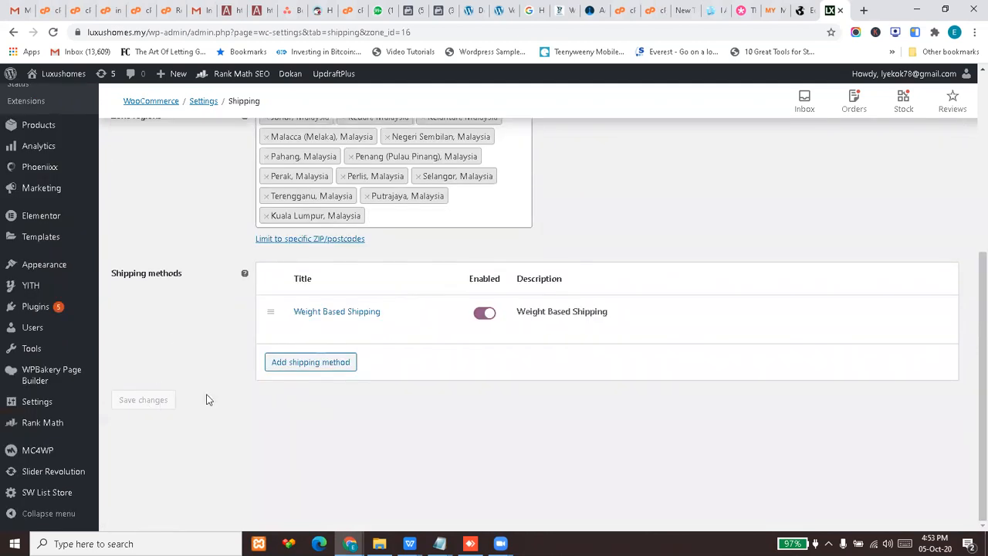
Try again to open the Weight Based Shipping method's settings and stay on the zone page.
left_click(324, 312)
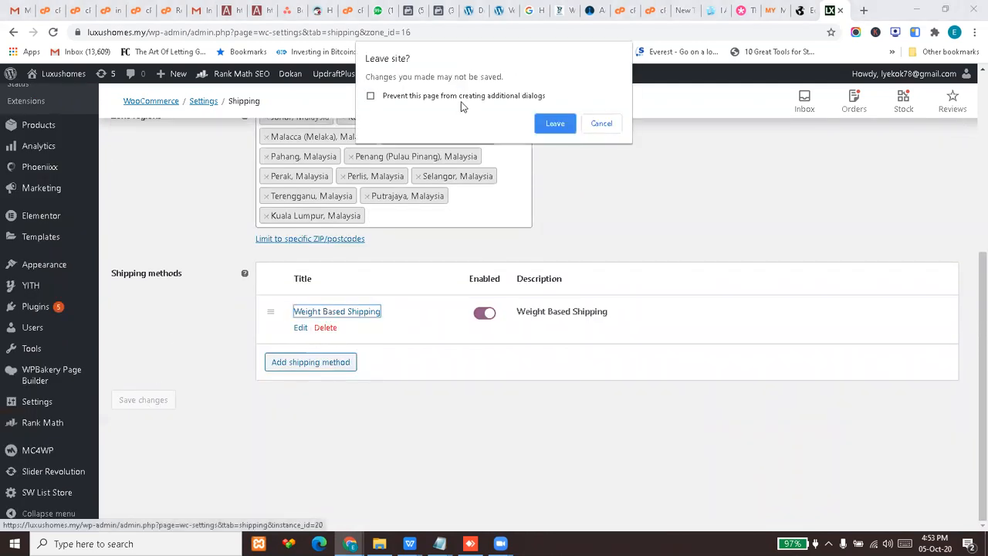
left_click(600, 124)
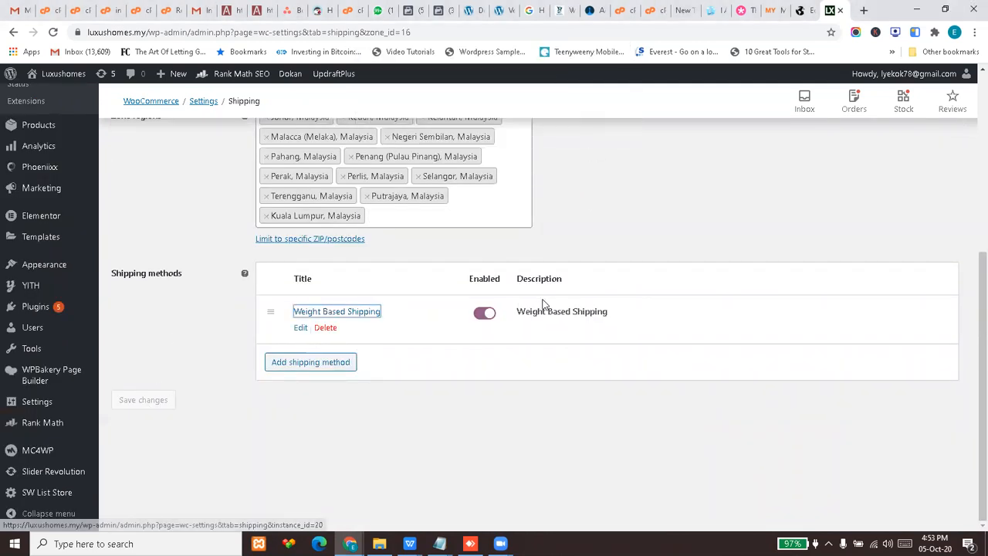
Open the site's Plugins page in a new browser tab, leaving the Weight Based Shipping method enabled.
left_click(483, 313)
left_click(479, 313)
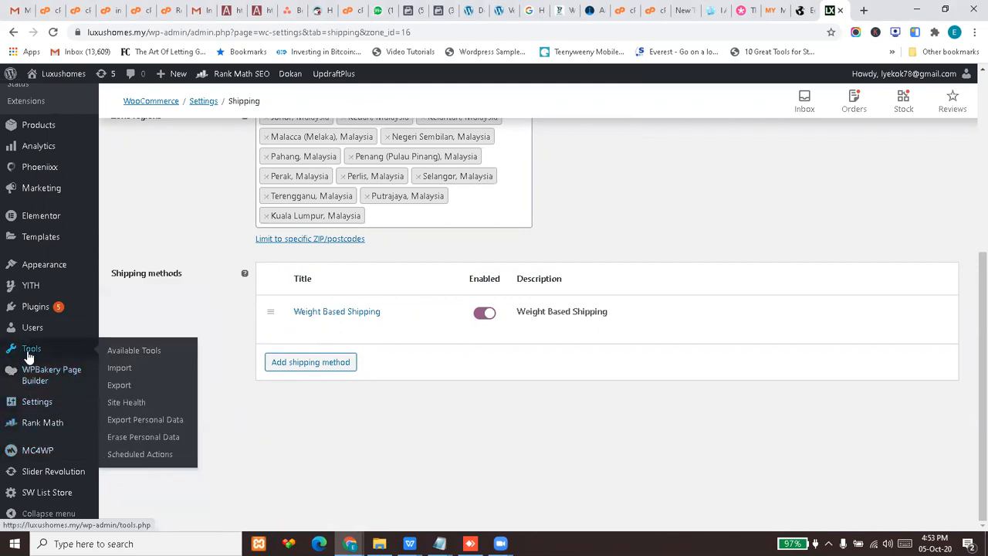
mouse_move(59, 307)
right_click(112, 308)
left_click(136, 309)
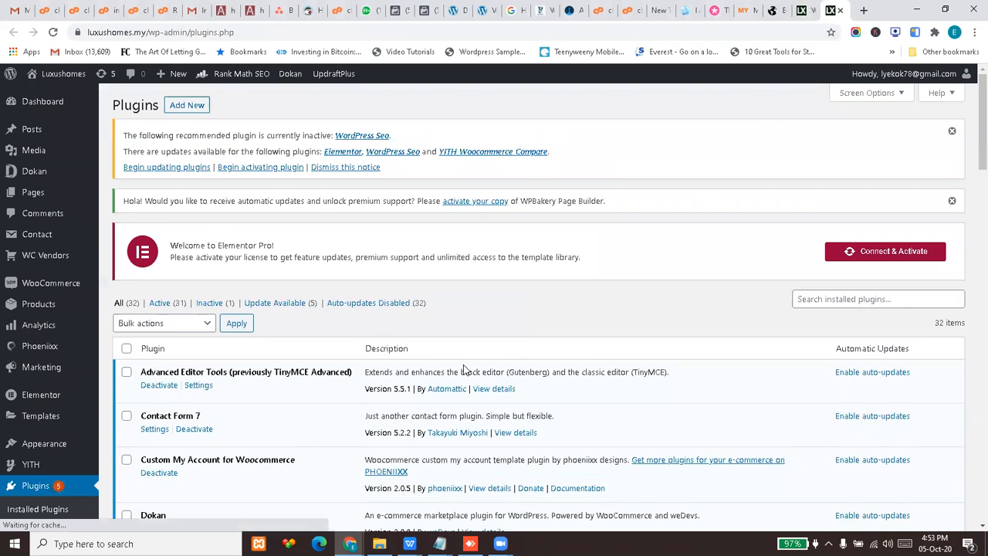
Find the WooCommerce Weight Based Shipping plugin by searching the page for "weight" and open its global shipping rules.
key("ctrl+f")
type("weight")
key("Escape")
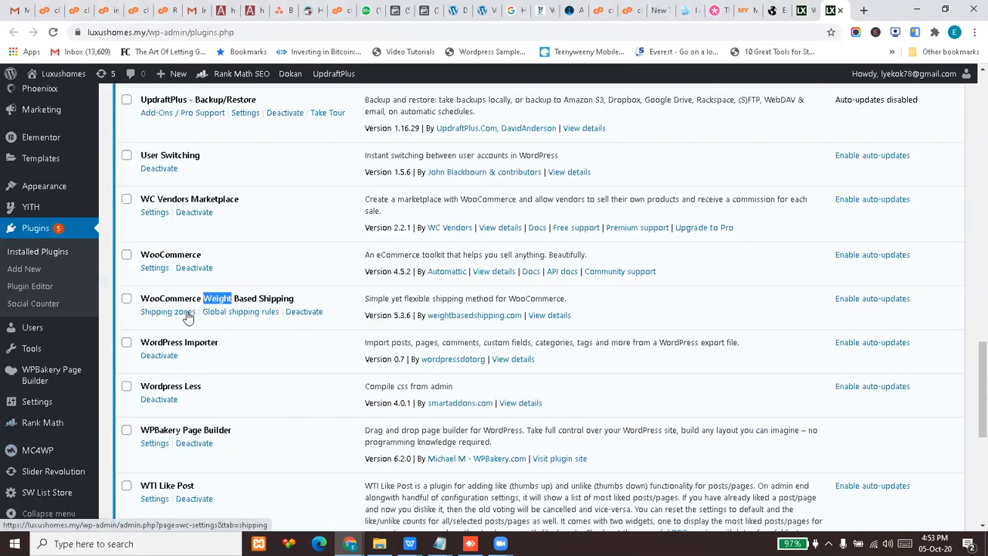
left_click(220, 319)
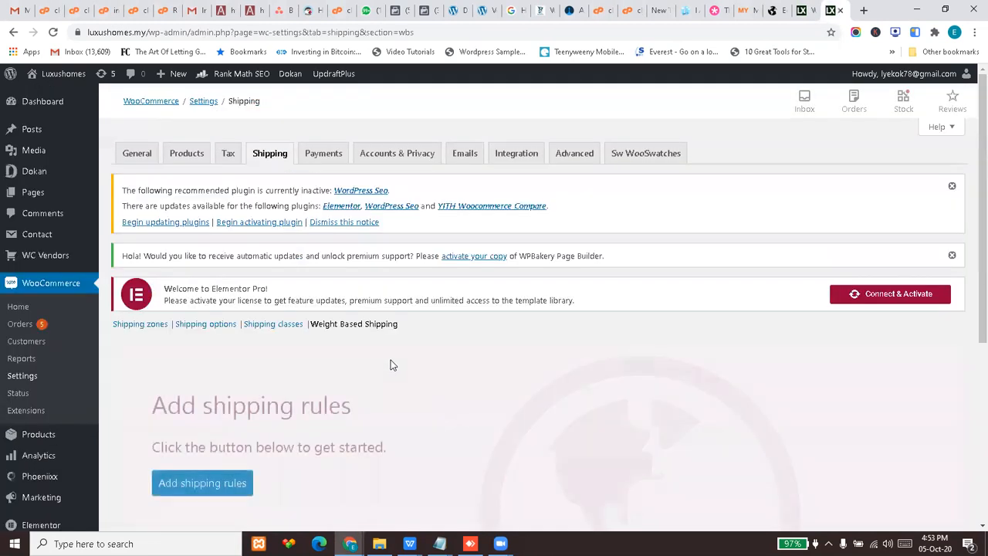
Start adding weight-based shipping rules and create a new rule.
scroll(474, 435, "down", 3)
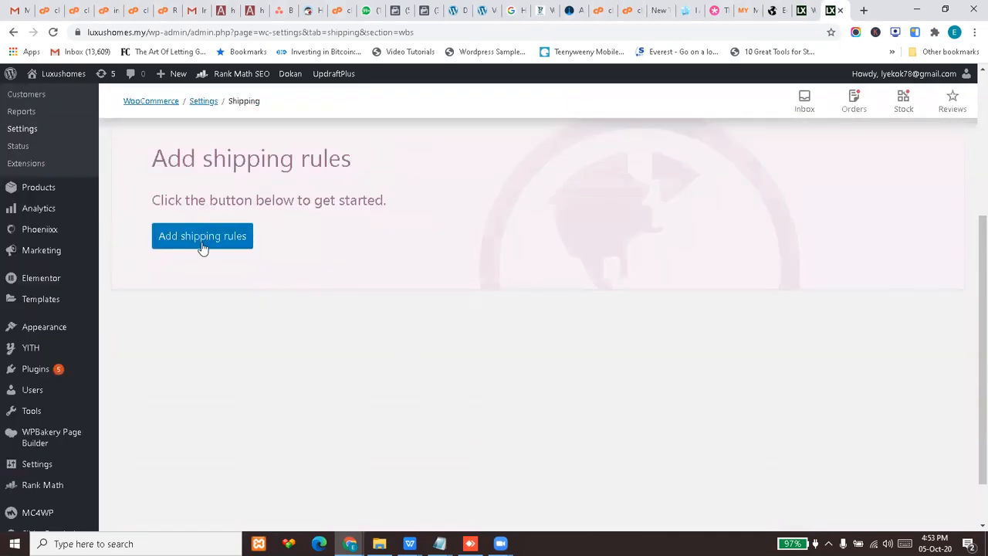
left_click(202, 238)
scroll(327, 319, "up", 1)
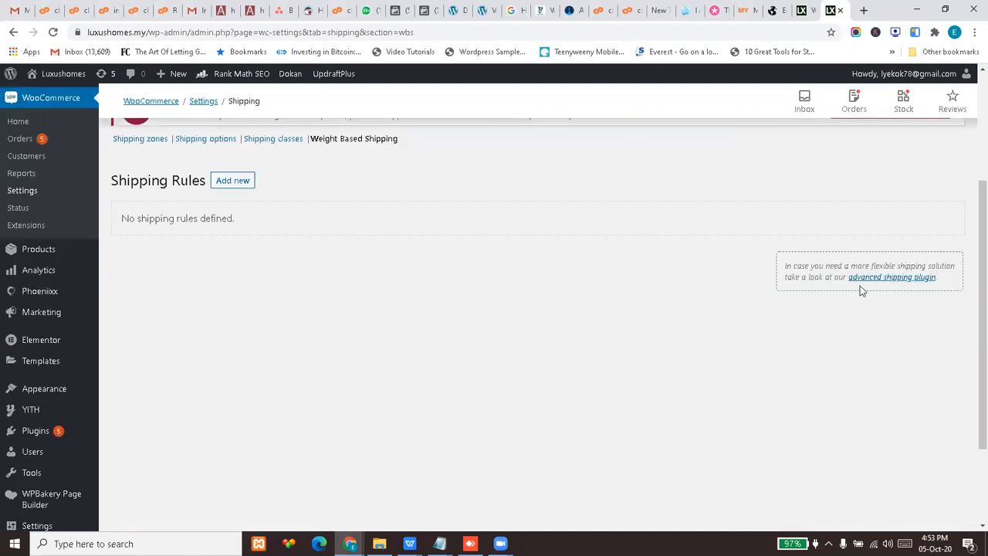
scroll(208, 224, "up", 1)
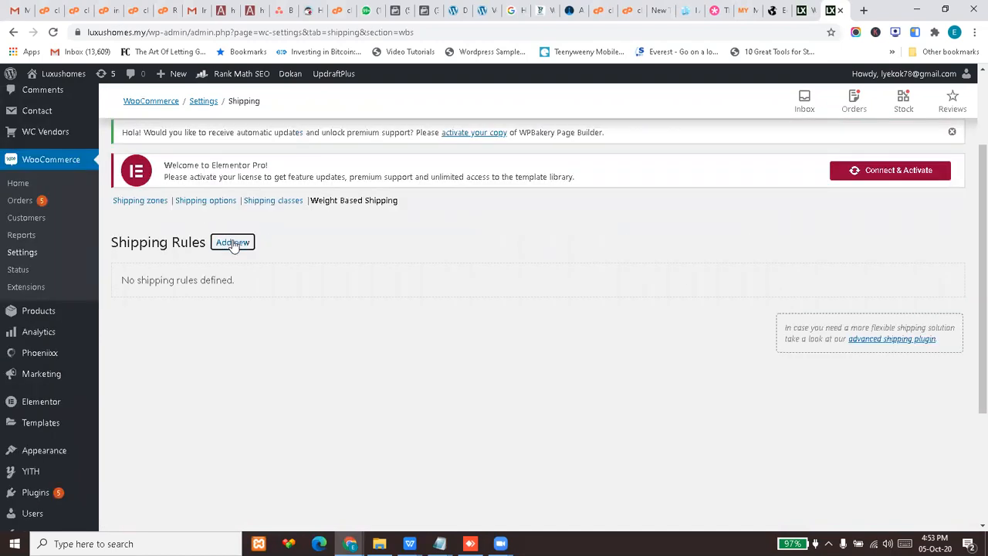
left_click(232, 241)
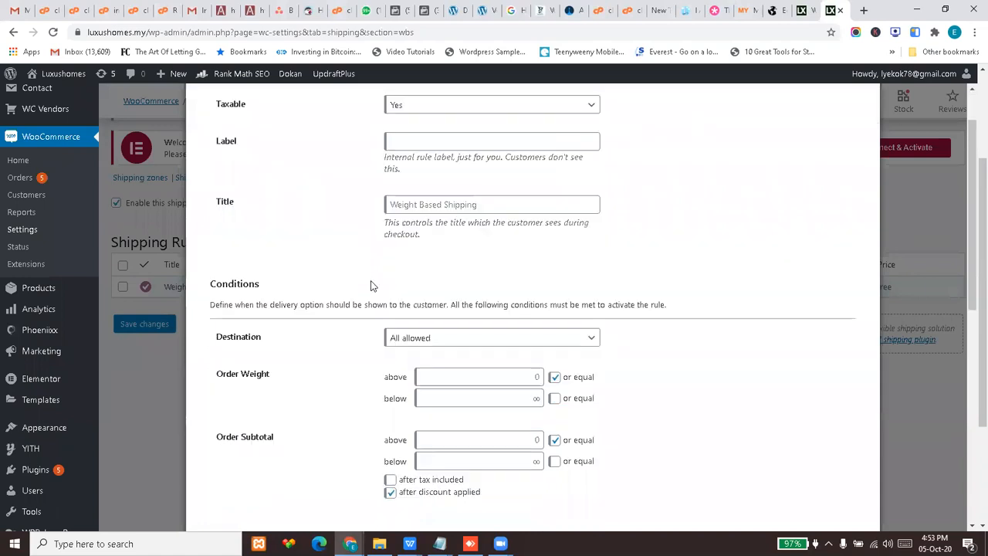
Set the new shipping rule's Taxable option to No.
left_click(423, 167)
left_click(409, 194)
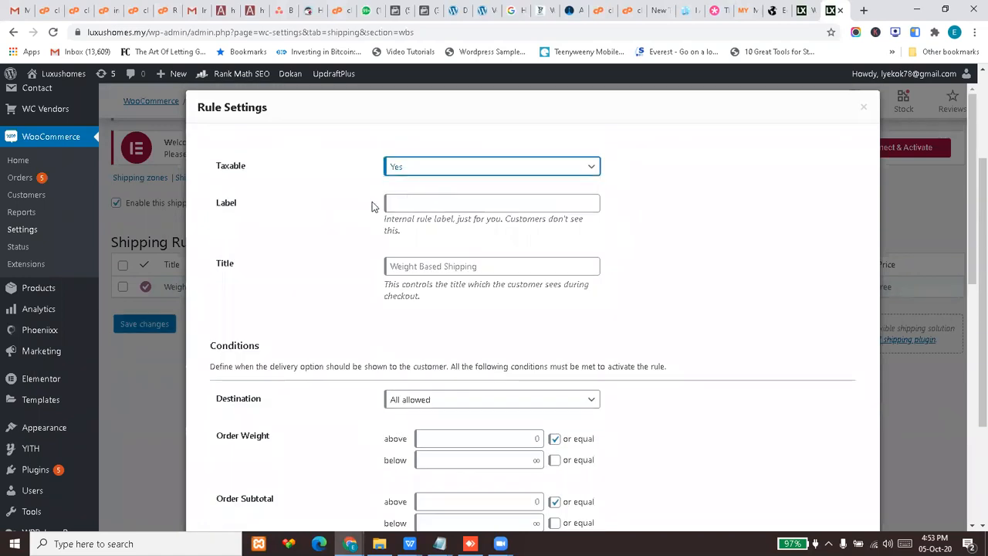
left_click(430, 203)
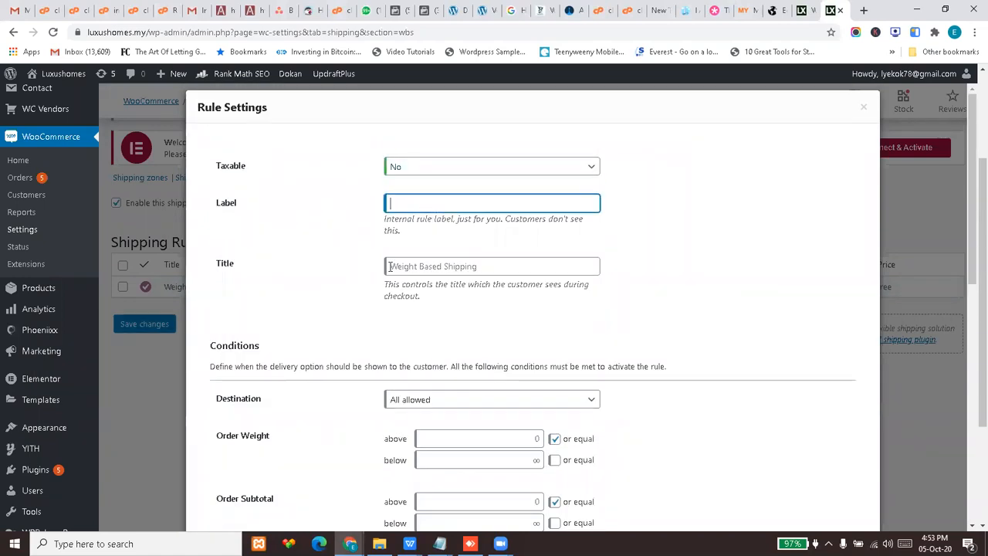
Set the rule's destination condition to Specific and add Malaysia — Johor as a location.
scroll(359, 333, "down", 3)
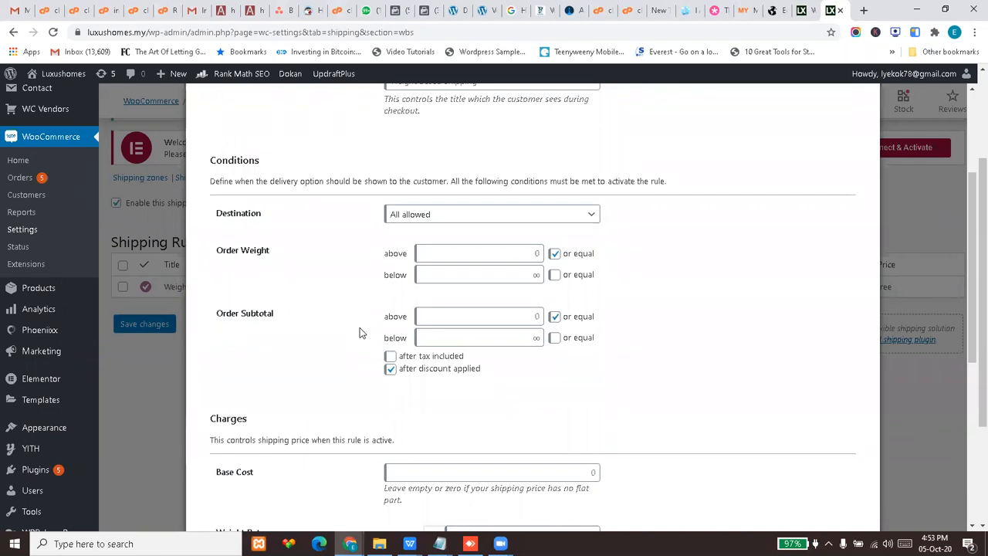
left_click(408, 215)
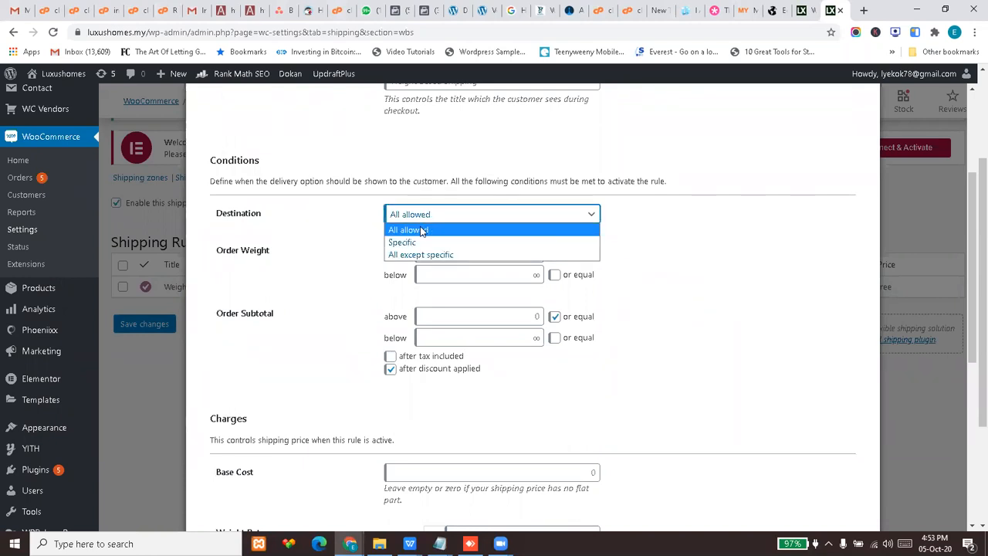
left_click(421, 241)
left_click(416, 235)
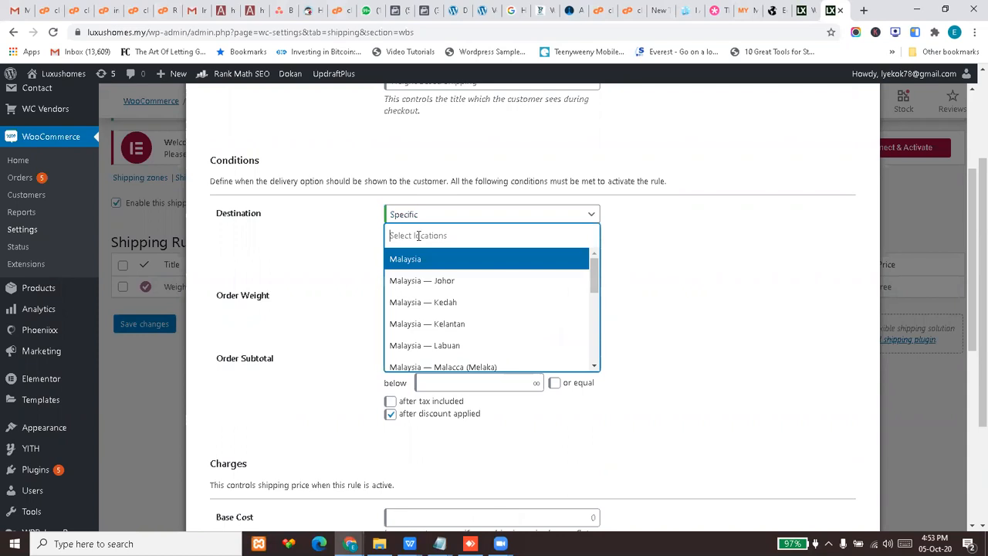
left_click(443, 283)
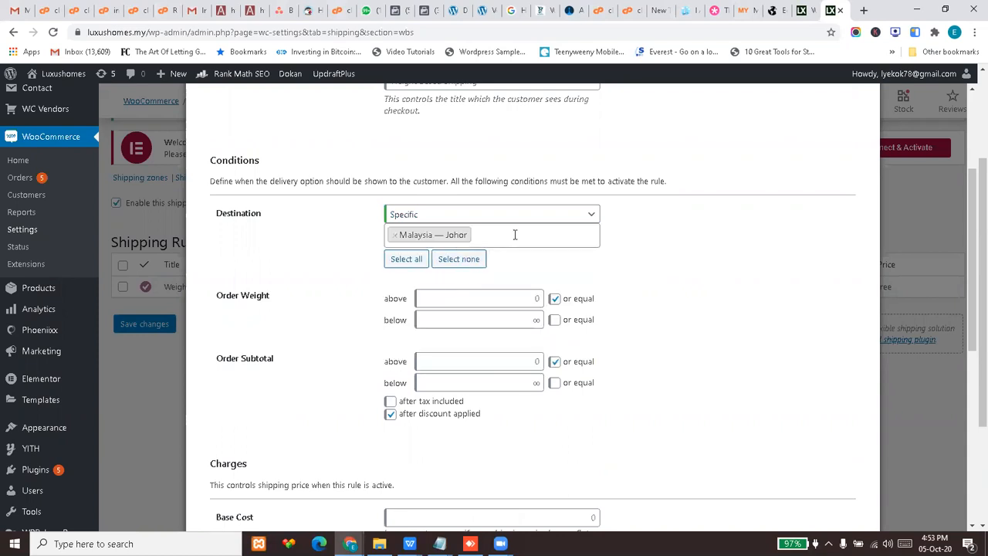
Add Kedah, Kelantan and Malacca (Melaka) to the rule's destination locations.
left_click(515, 234)
left_click(467, 308)
left_click(546, 252)
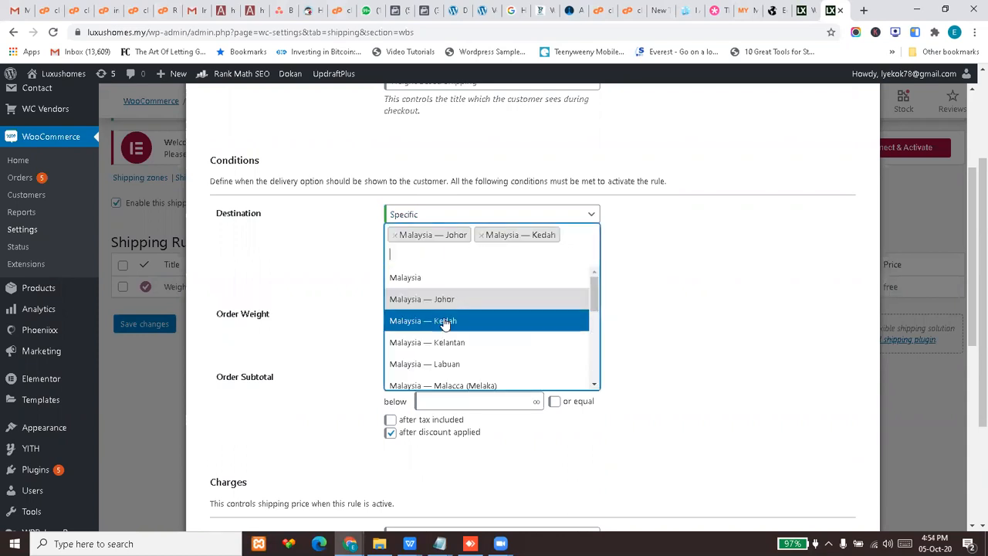
left_click(447, 342)
left_click(507, 252)
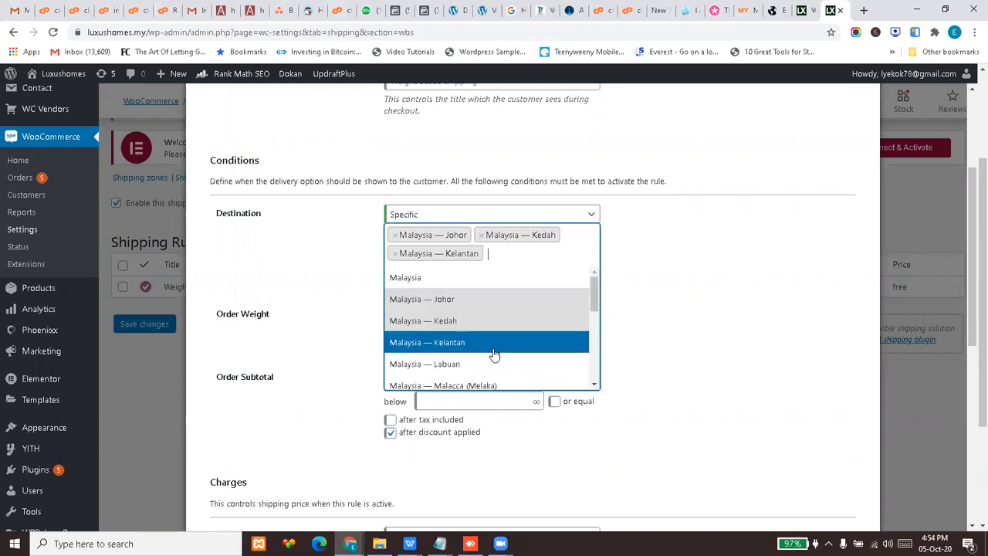
left_click(497, 385)
Add Pahang and Negeri Sembilan to the rule's destination locations.
left_click(522, 291)
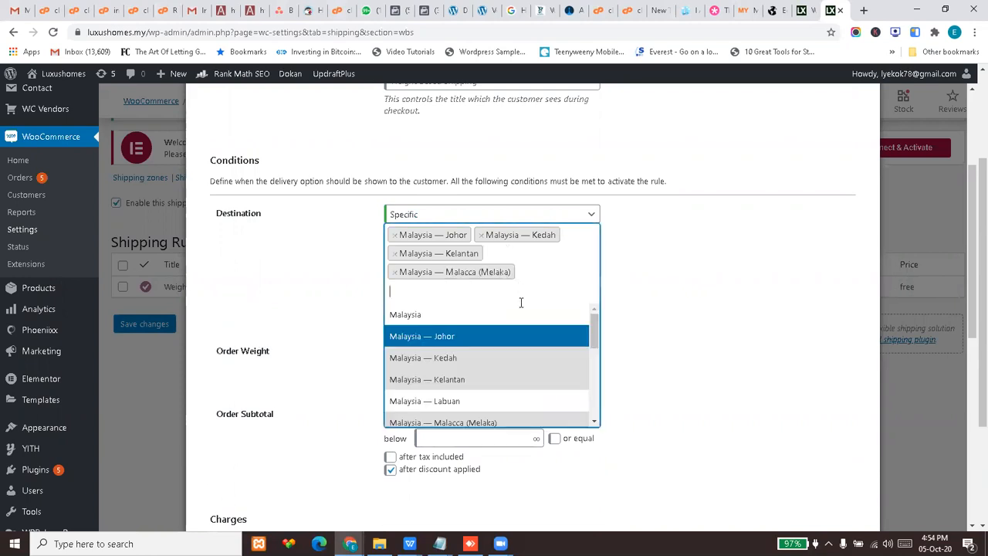
key("Down")
key("Down")
key("Down")
key("Down")
key("Down")
key("Down")
key("Return")
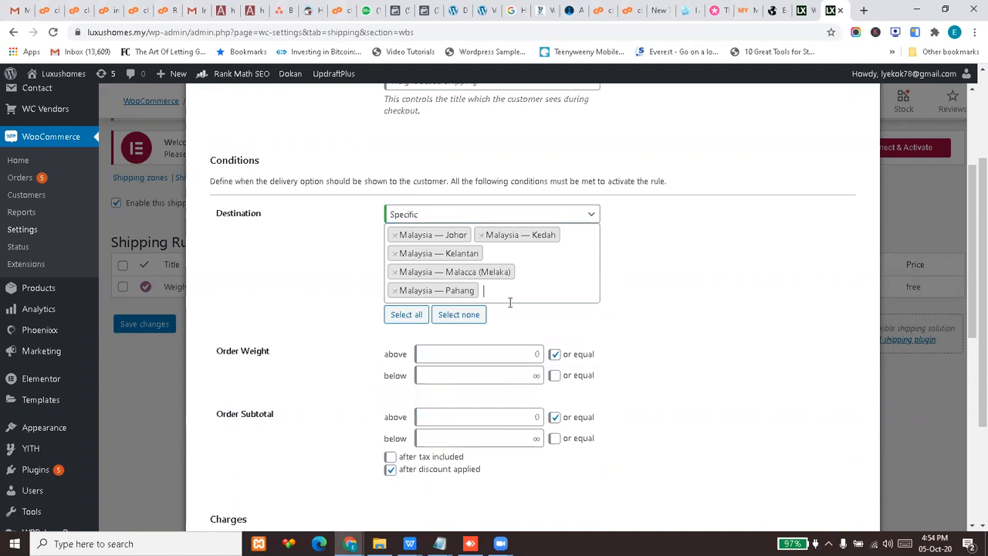
left_click(508, 302)
scroll(474, 404, "down", 1)
left_click(474, 382)
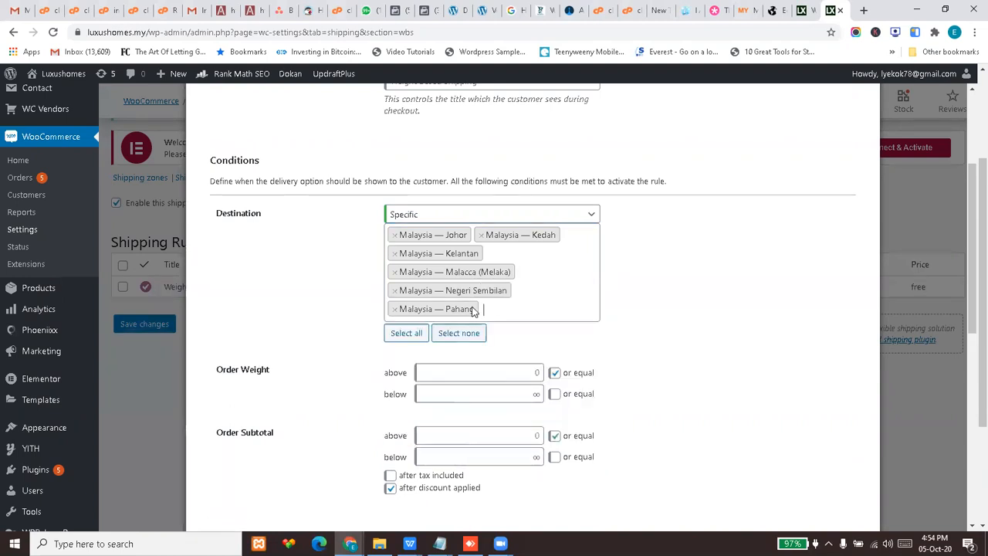
Add Penang (Pulau Pinang), Perak and Perlis to the rule's destination locations.
left_click(532, 304)
scroll(480, 390, "down", 2)
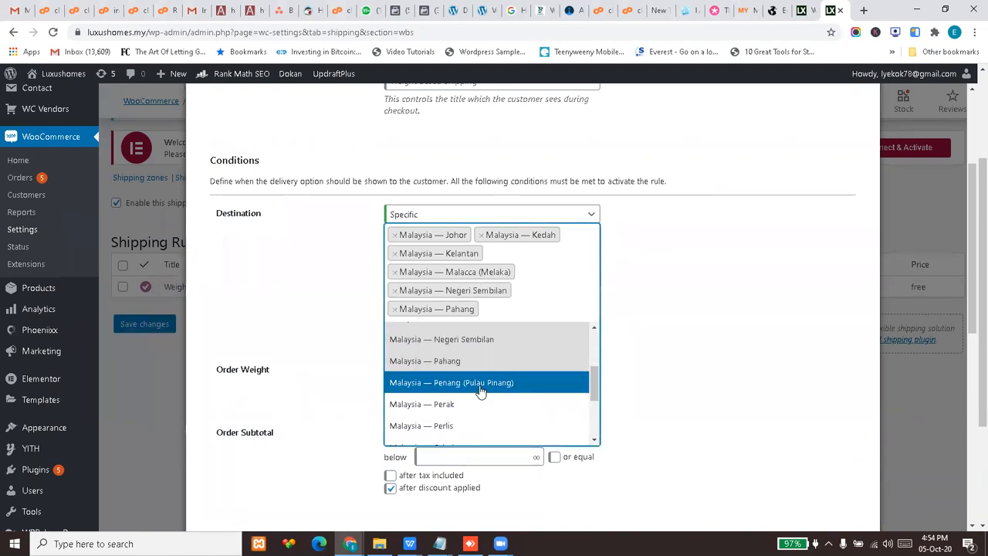
left_click(480, 383)
left_click(510, 342)
scroll(502, 412, "down", 2)
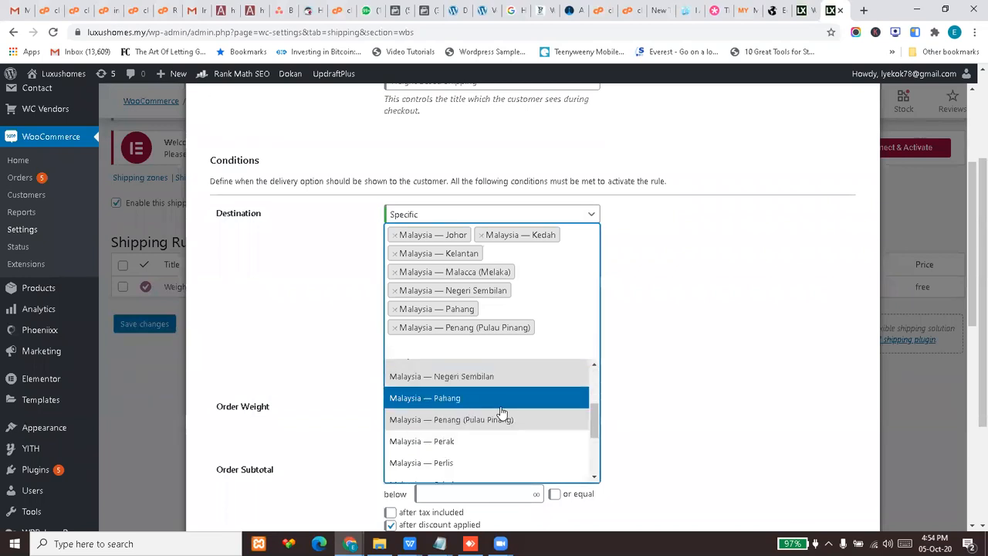
left_click(487, 441)
left_click(498, 349)
scroll(488, 417, "down", 2)
left_click(486, 459)
Add Selangor and Terengganu to the rule's destination locations.
left_click(506, 363)
scroll(466, 467, "down", 4)
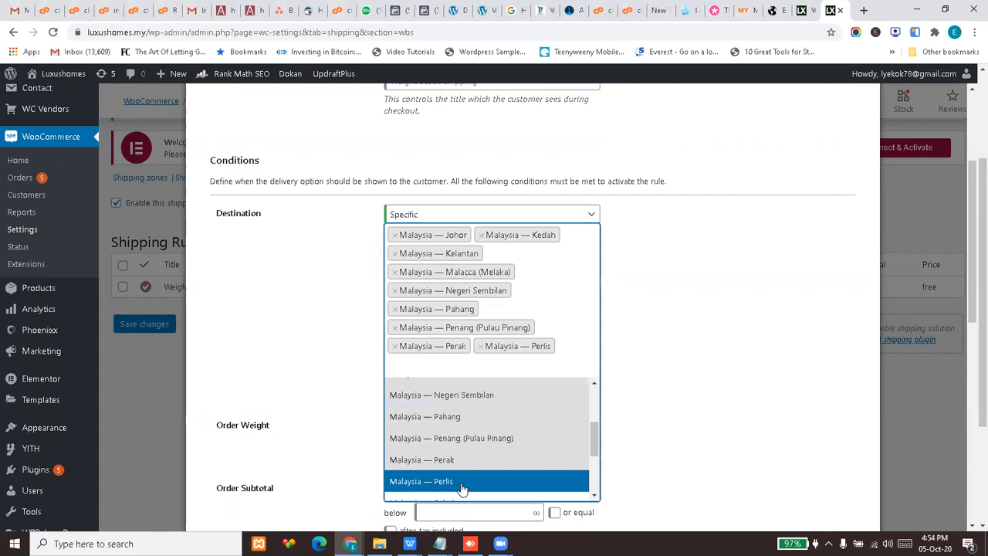
left_click(467, 484)
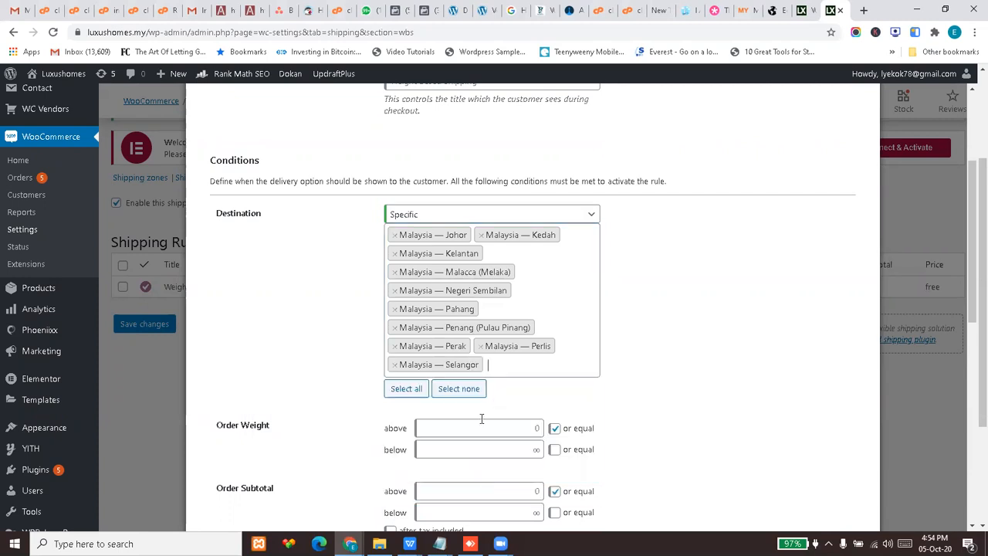
left_click(516, 366)
scroll(479, 464, "down", 5)
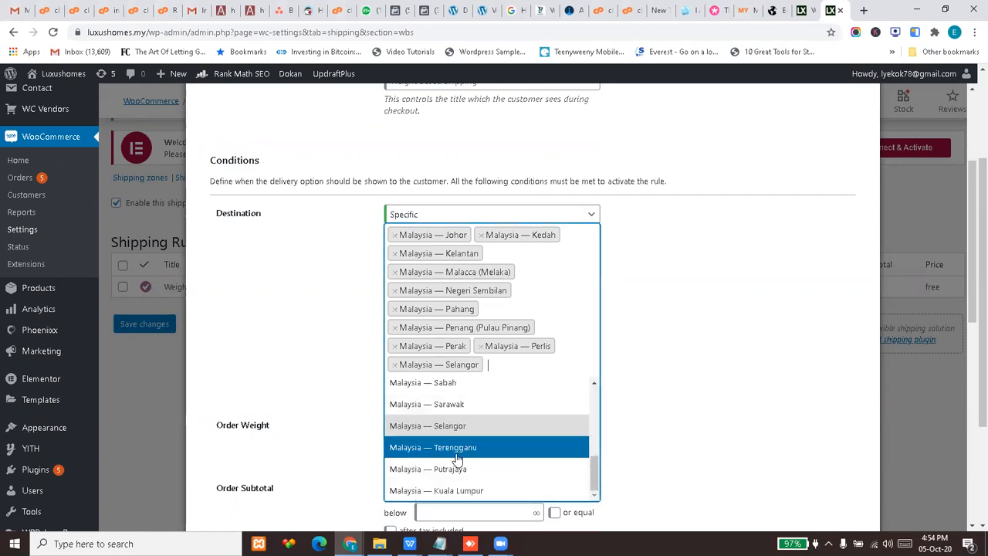
left_click(457, 447)
Add Kuala Lumpur and Putrajaya to the rule's destination locations.
left_click(502, 385)
scroll(472, 443, "down", 5)
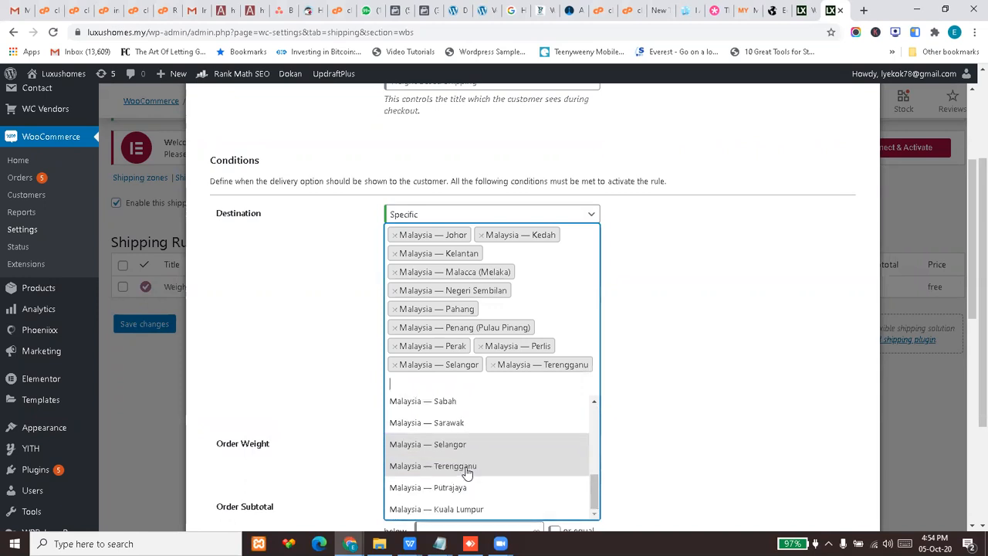
left_click(467, 509)
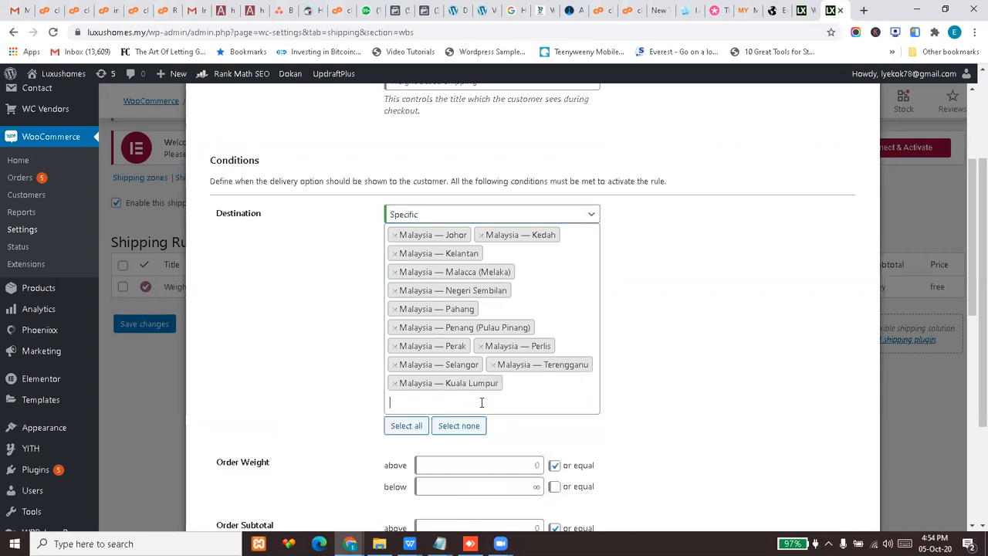
left_click(481, 402)
scroll(483, 177, "down", 5)
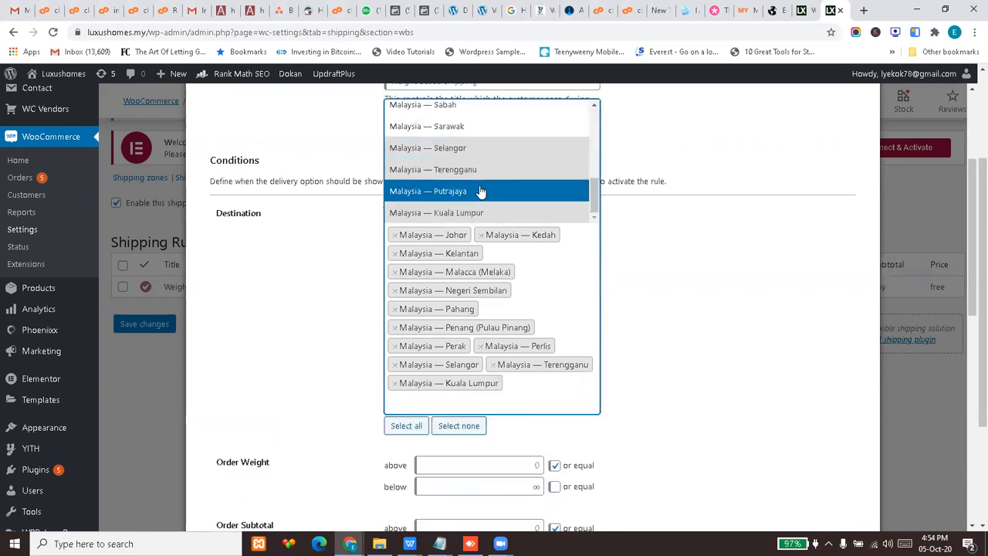
left_click(480, 192)
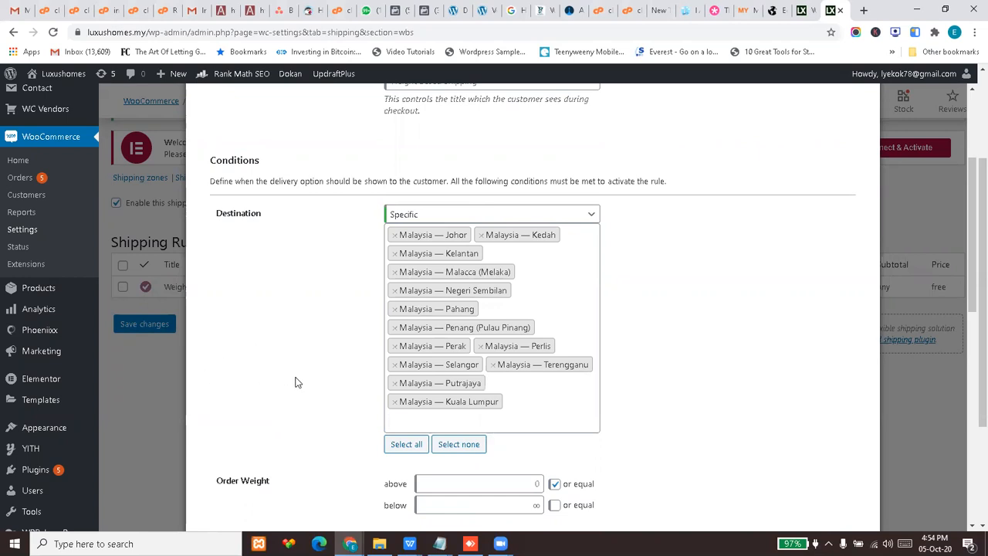
Set the lower limit of the rule's order weight condition to 1.
scroll(295, 382, "down", 4)
left_click(478, 172)
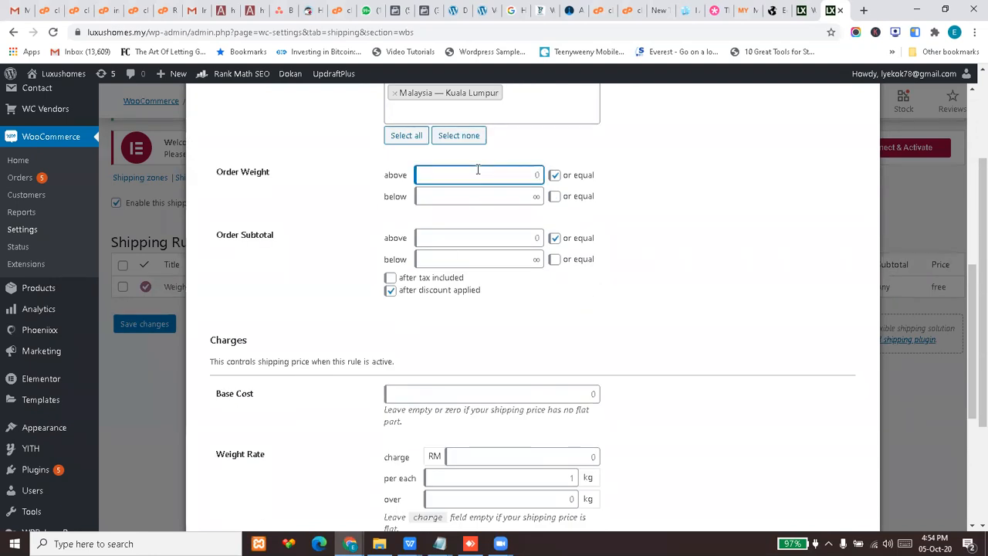
type("1")
left_click(469, 186)
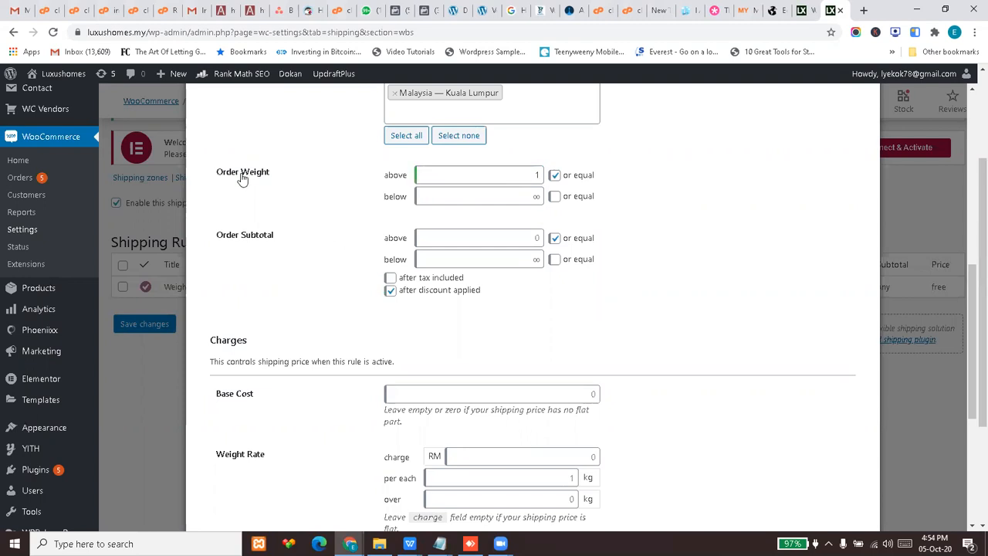
Set the upper limit of the rule's order weight condition to 5.
scroll(298, 304, "up", 6)
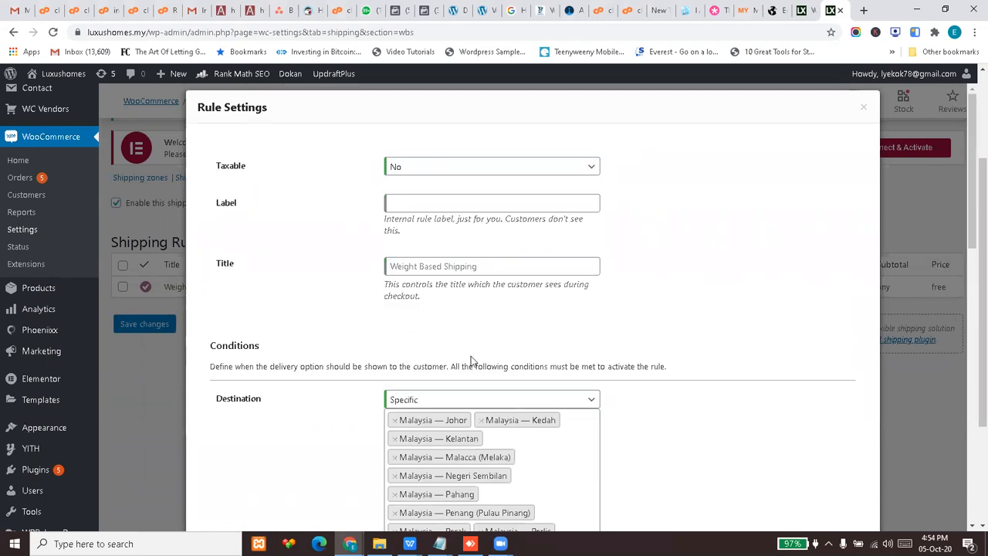
scroll(293, 290, "down", 6)
left_click(484, 198)
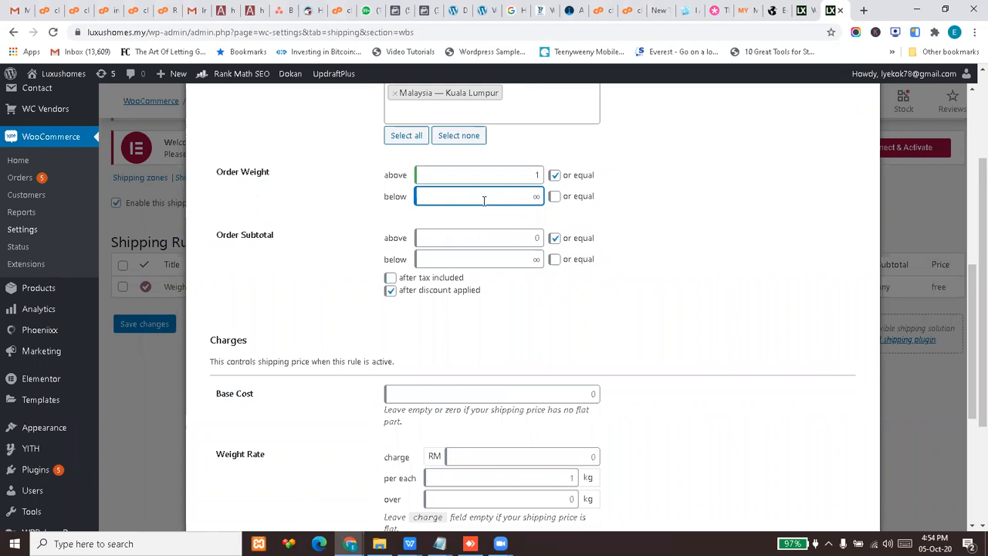
left_click(335, 243)
Turn off "after discount applied" for the order subtotal and set the order weight's lower limit to 0.
left_click(495, 236)
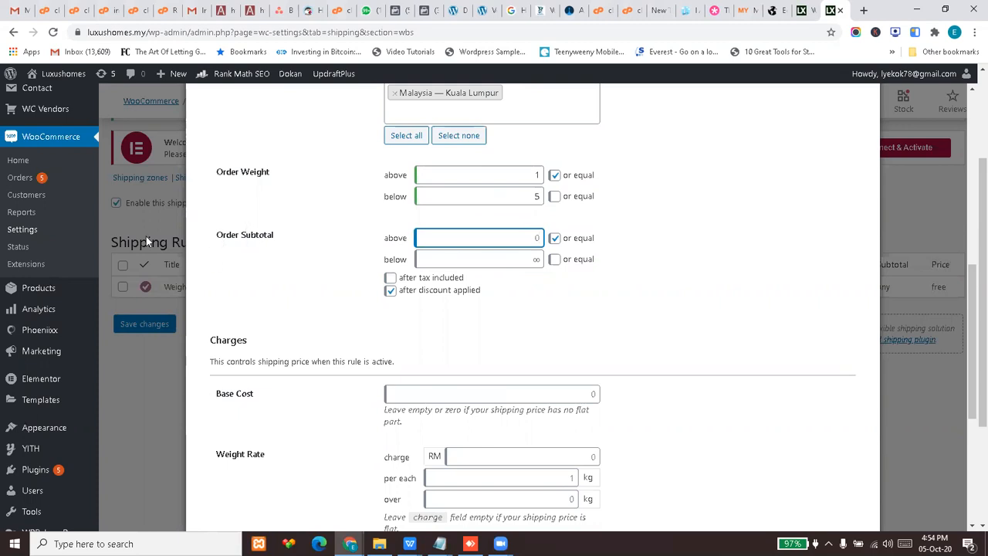
left_click(389, 291)
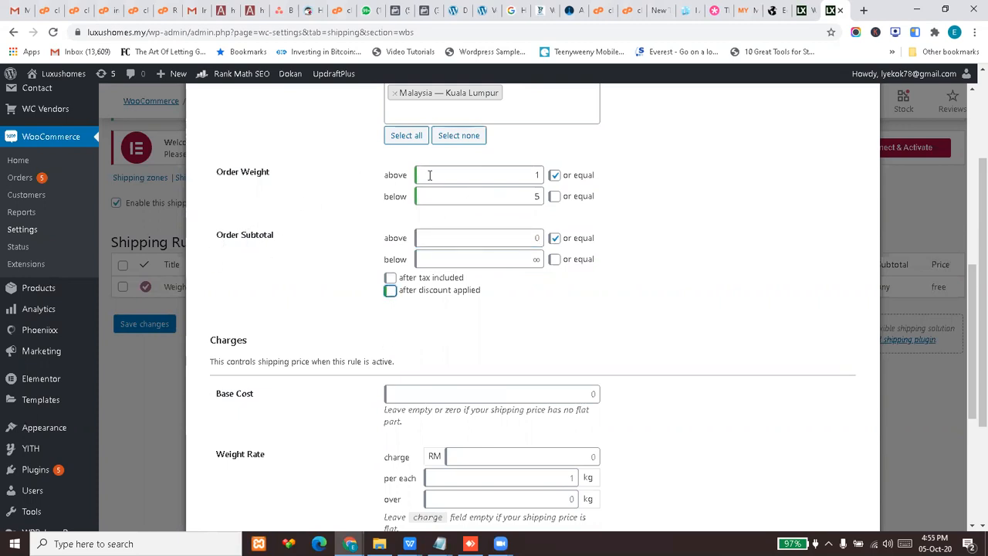
double_click(513, 172)
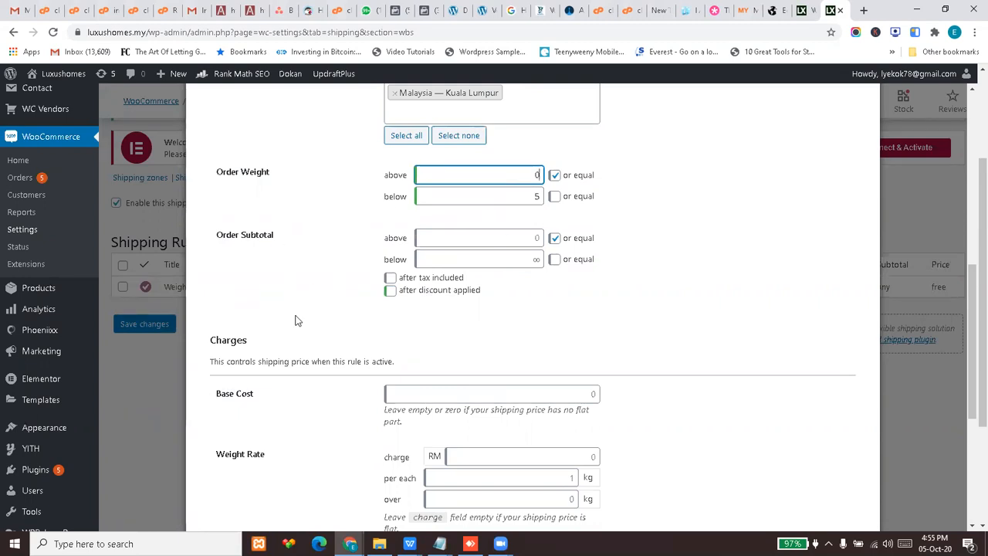
Clear the upper limit of the rule's order weight condition and turn off "or equal" for its lower limit.
scroll(278, 362, "down", 1)
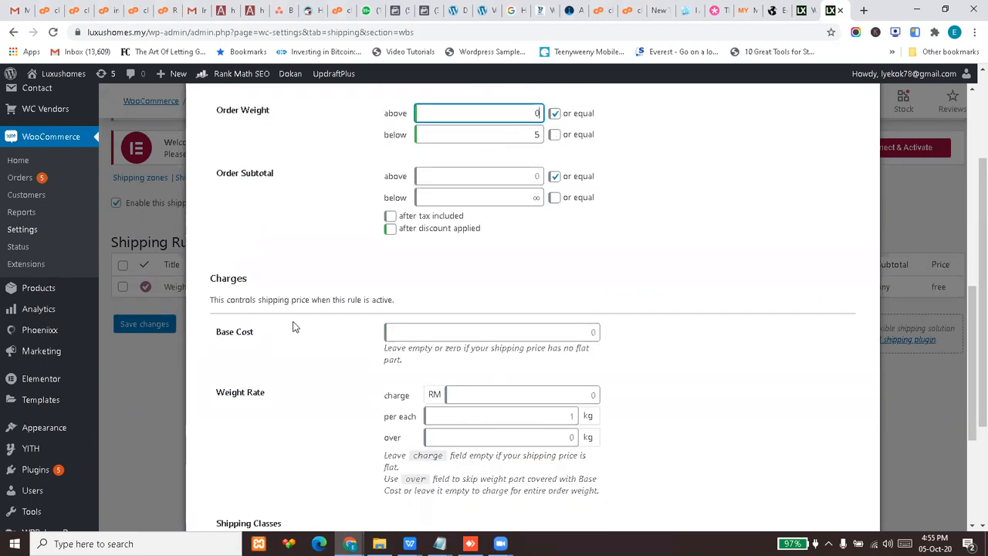
scroll(293, 326, "down", 1)
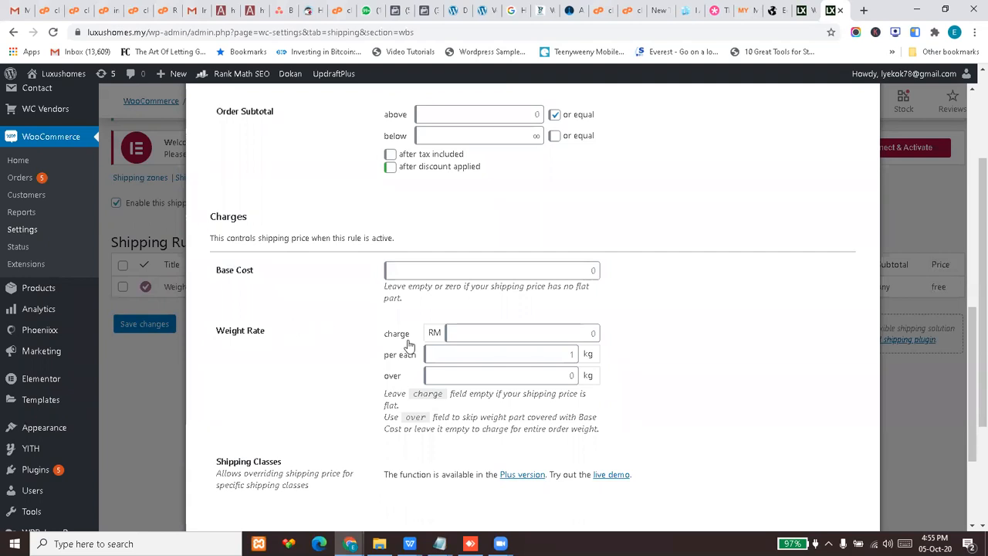
scroll(453, 338, "up", 2)
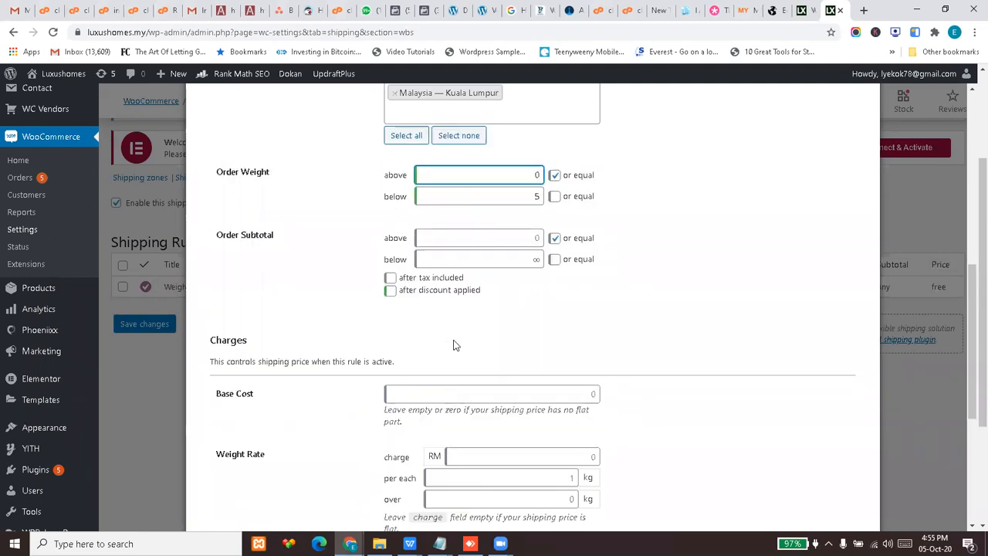
scroll(453, 345, "up", 1)
left_click(536, 258)
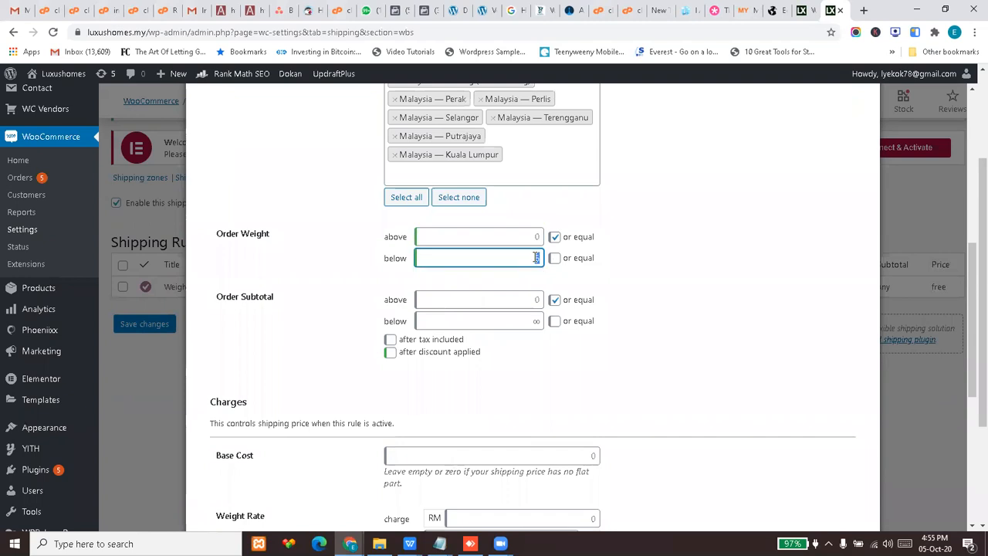
Set the rule's base cost to 5 and its weight rate charge to RM 1.
scroll(309, 379, "down", 4)
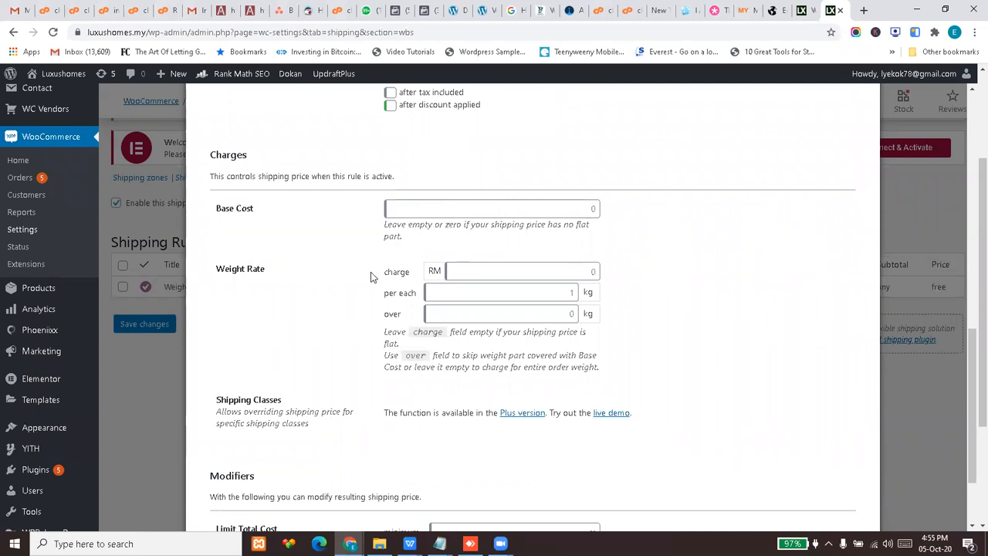
scroll(371, 272, "down", 1)
left_click(498, 209)
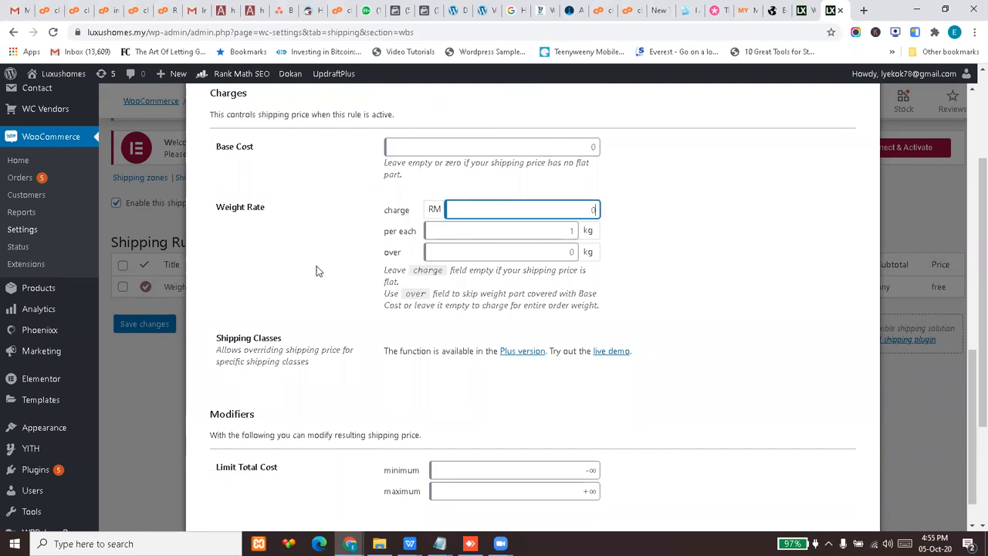
left_click(463, 145)
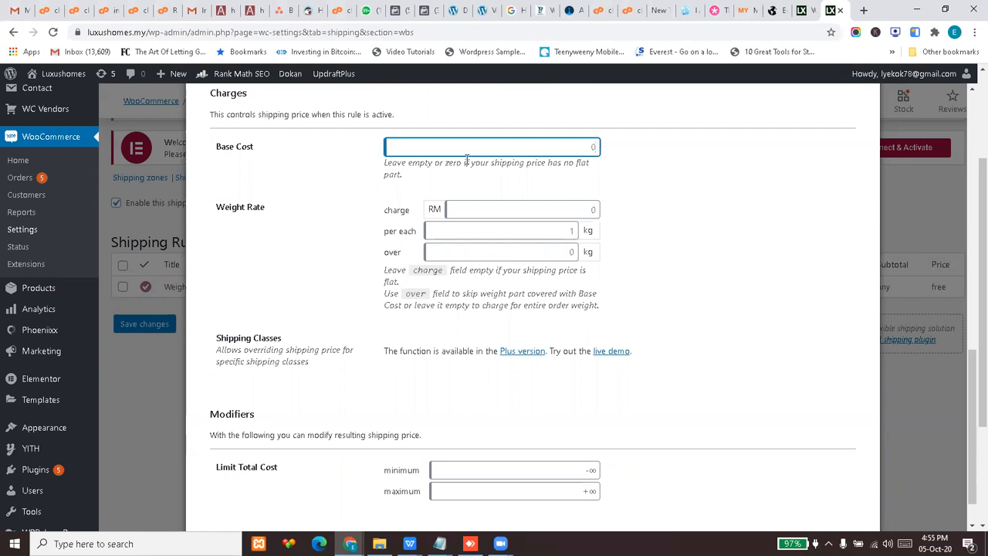
type("5")
left_click(477, 209)
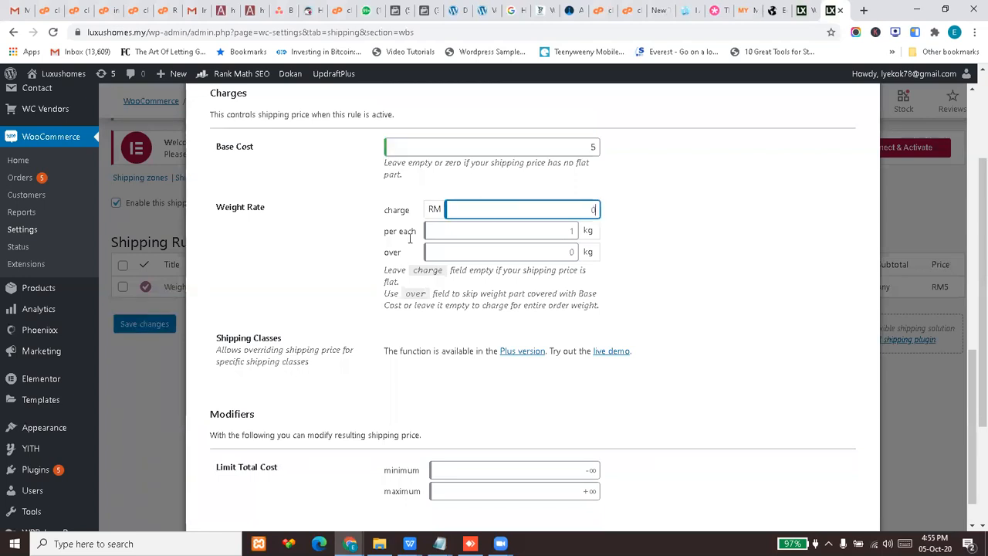
type("1")
left_click(453, 231)
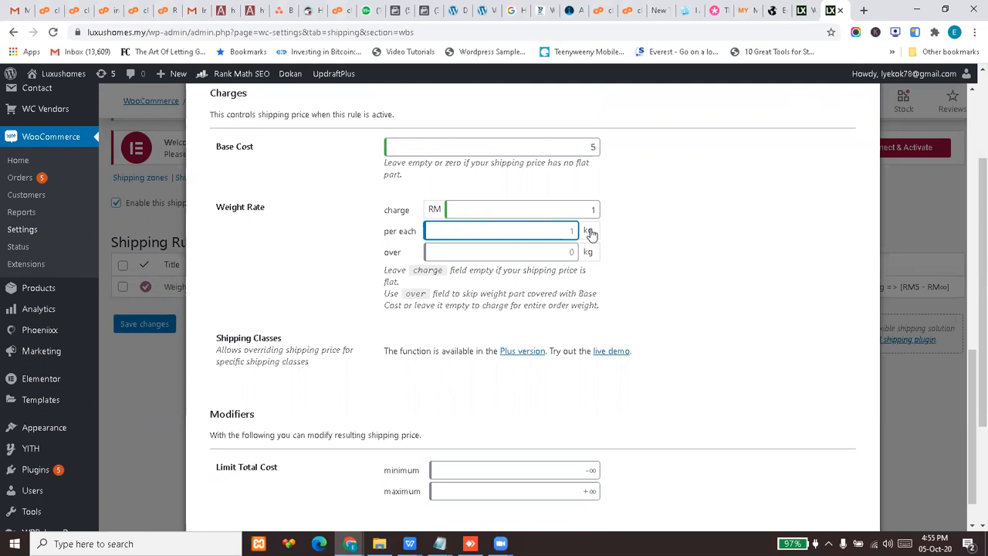
Review the rule's title, destination, order weight and subtotal conditions, charges and total cost limits.
scroll(631, 302, "up", 6)
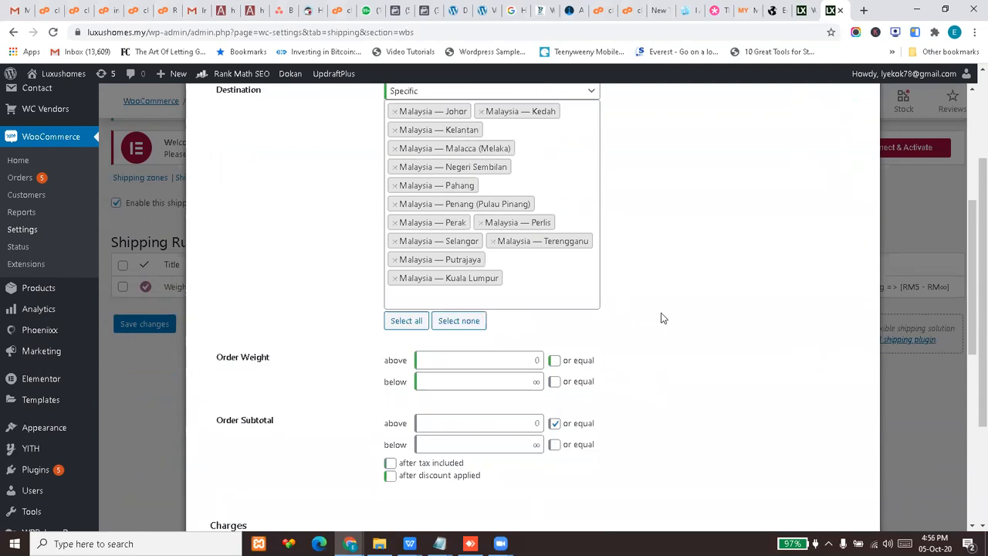
scroll(662, 318, "down", 2)
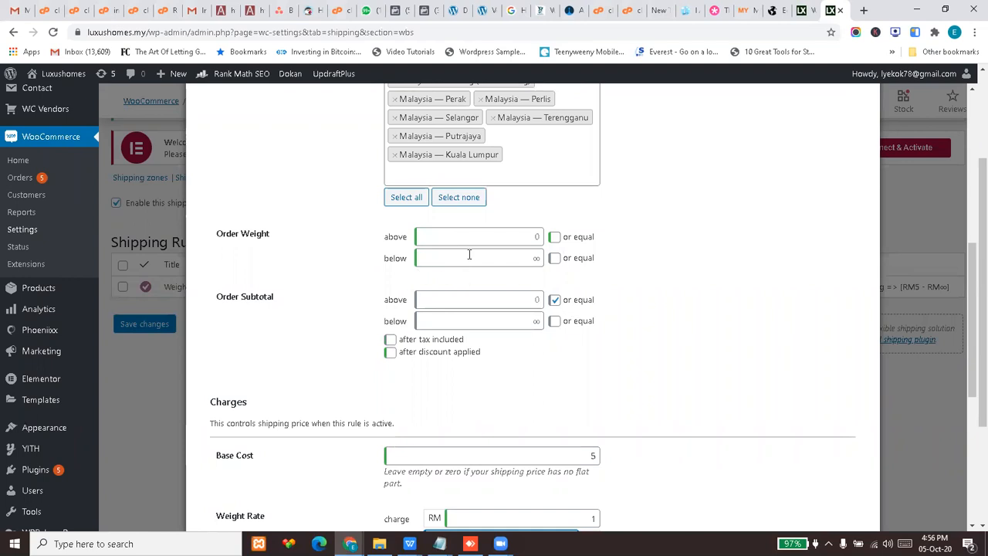
scroll(315, 290, "up", 1)
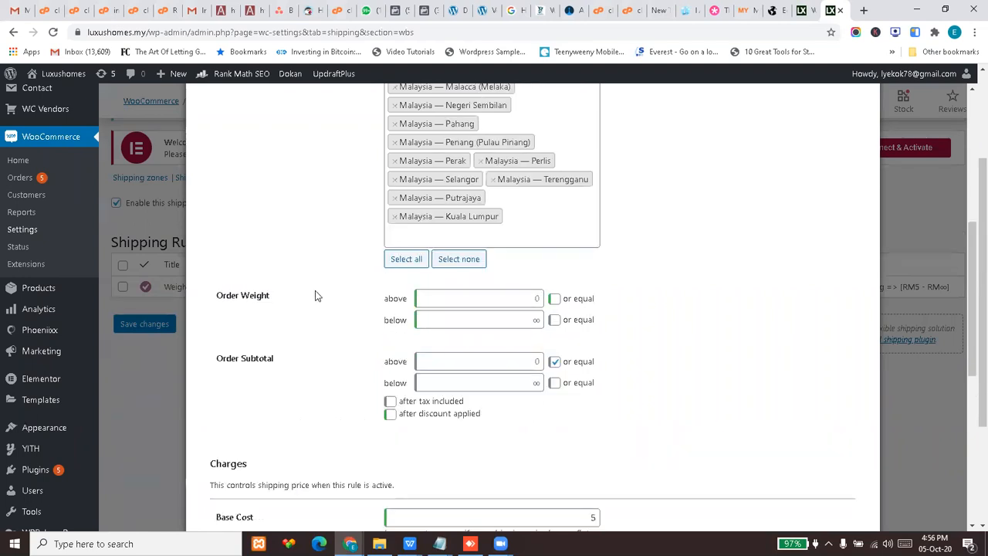
left_click(460, 301)
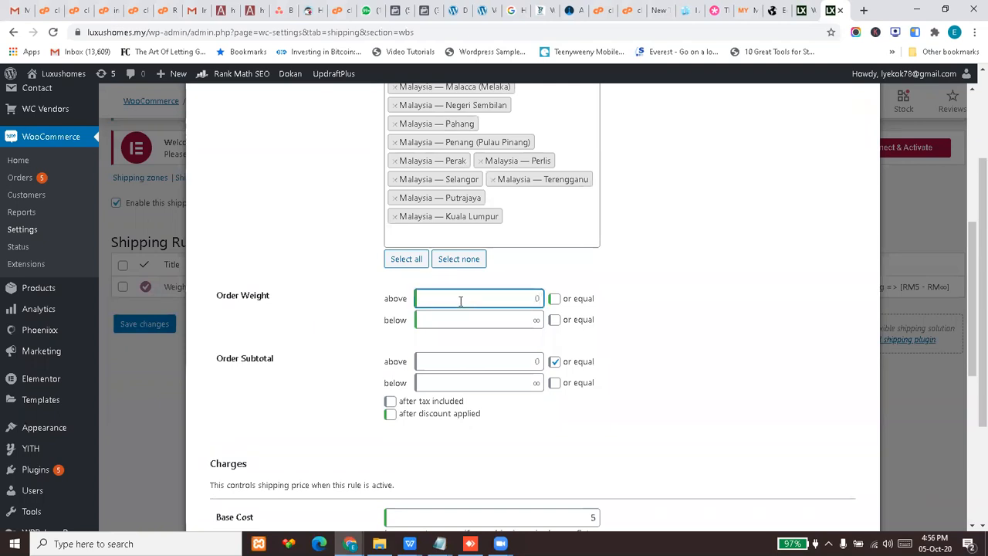
scroll(365, 349, "down", 4)
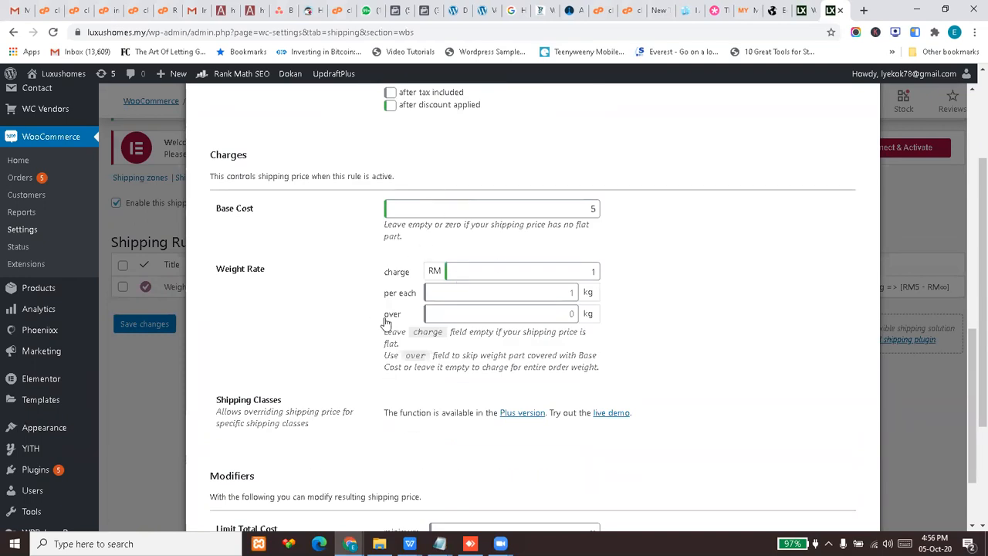
scroll(331, 356, "down", 2)
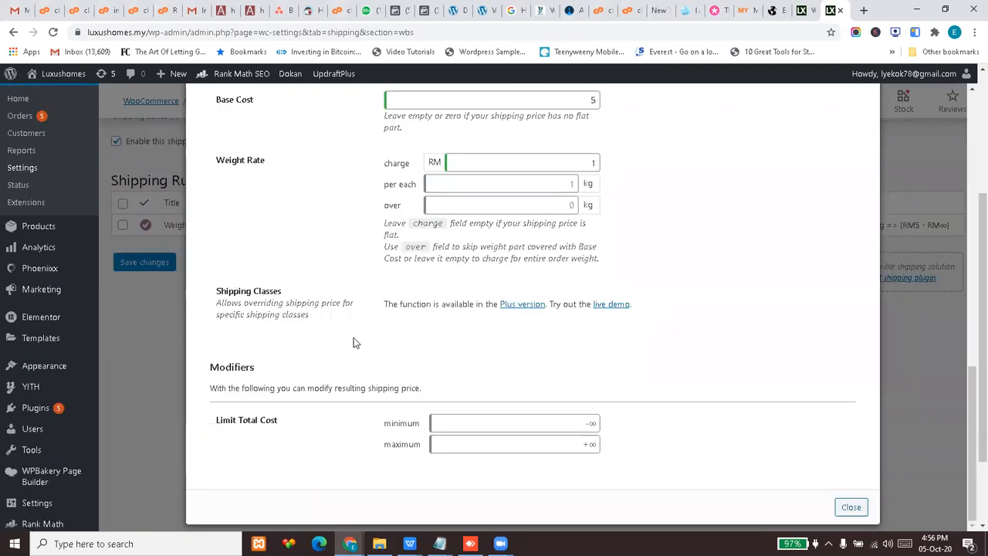
scroll(353, 343, "up", 7)
scroll(356, 352, "up", 3)
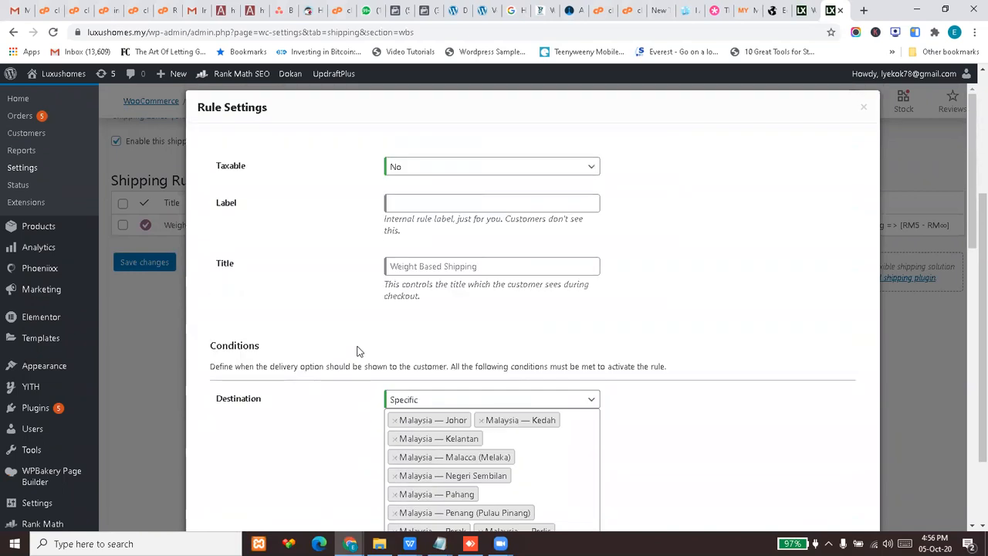
Set the rule's weight rate charge to RM 2.
scroll(464, 328, "down", 5)
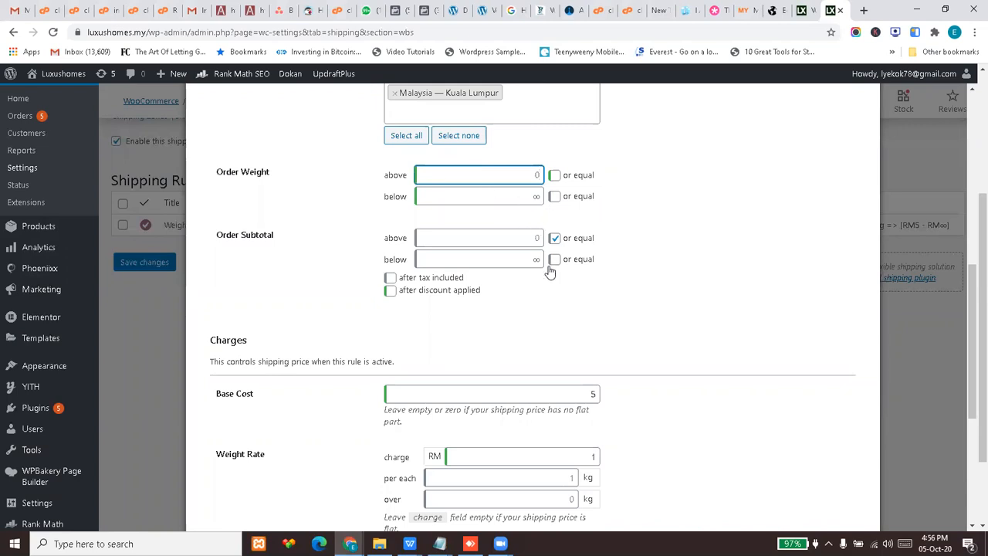
scroll(502, 324, "down", 2)
left_click(489, 295)
double_click(491, 271)
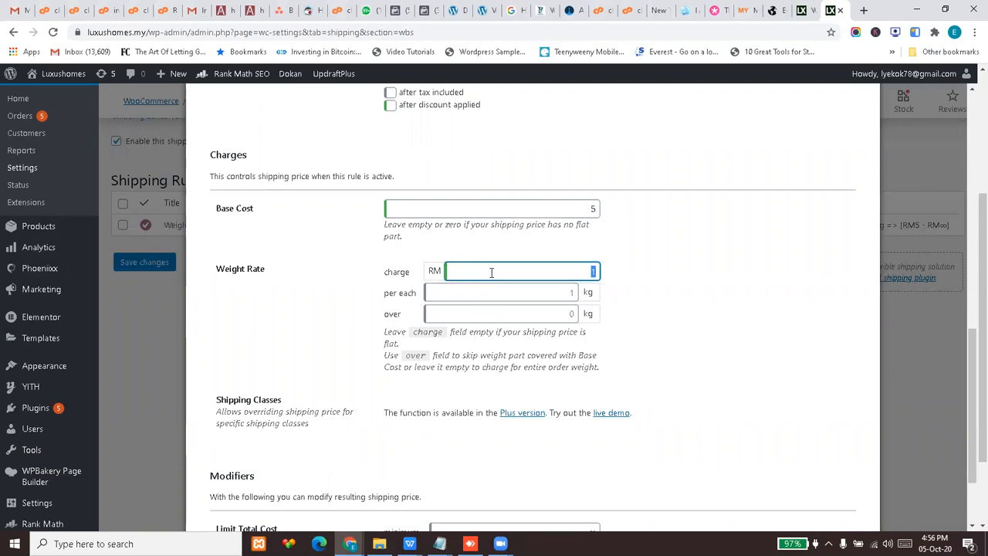
left_click(683, 292)
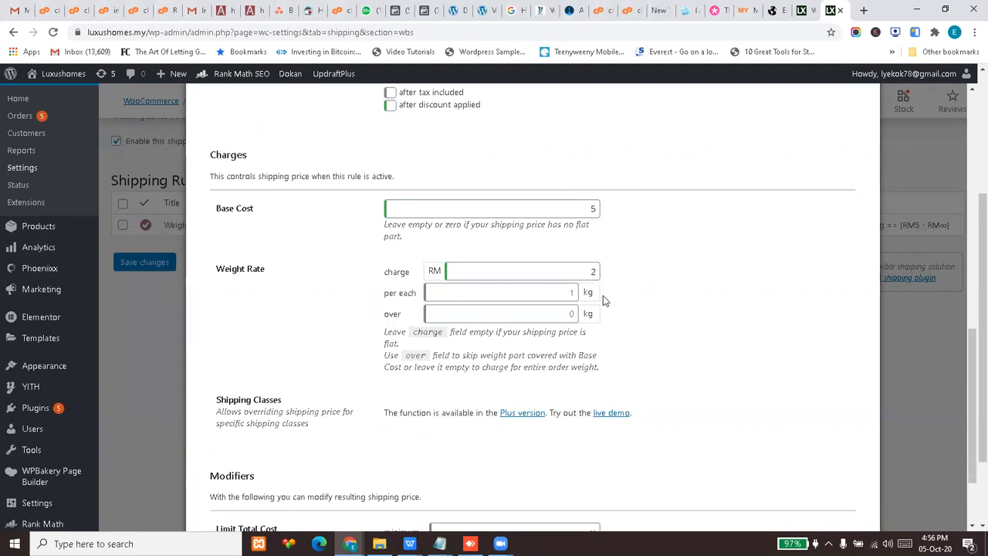
Close the rule settings and save the changes to the Weight Based Shipping rules.
scroll(498, 390, "down", 2)
scroll(502, 388, "down", 2)
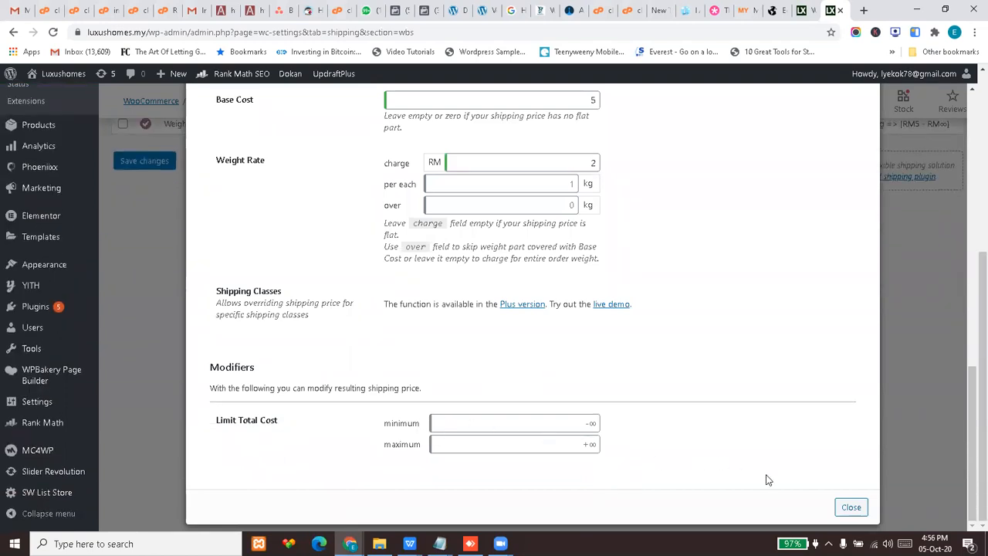
left_click(849, 507)
scroll(356, 267, "up", 3)
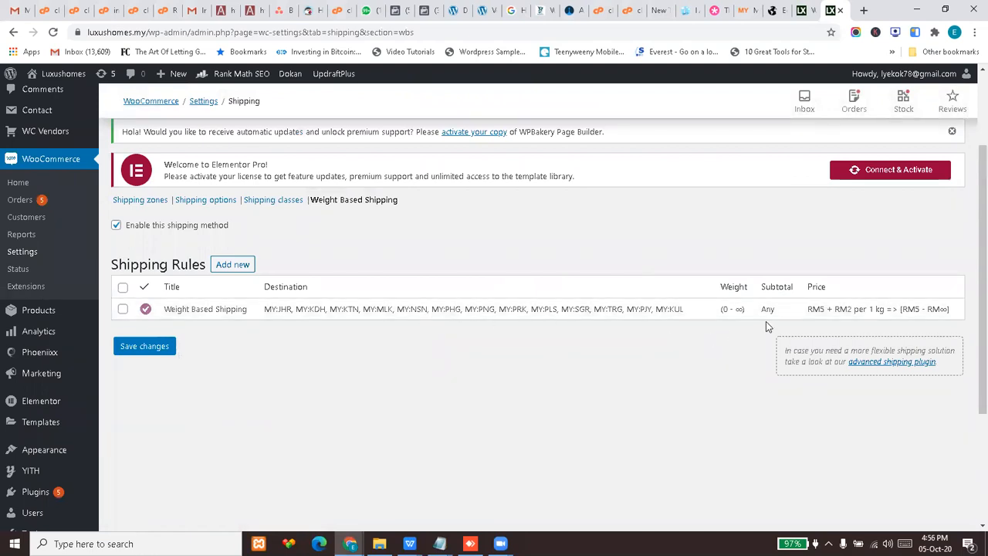
left_click(157, 345)
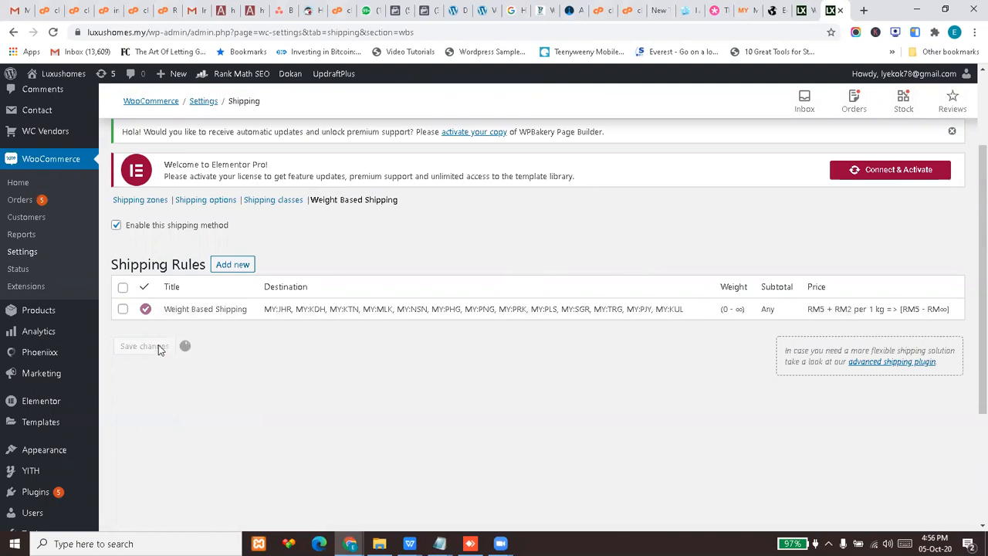
Reload the Semenanjung East Malaysia zone, inspect its Weight Based Shipping method's settings, and return to the zone.
left_click(809, 7)
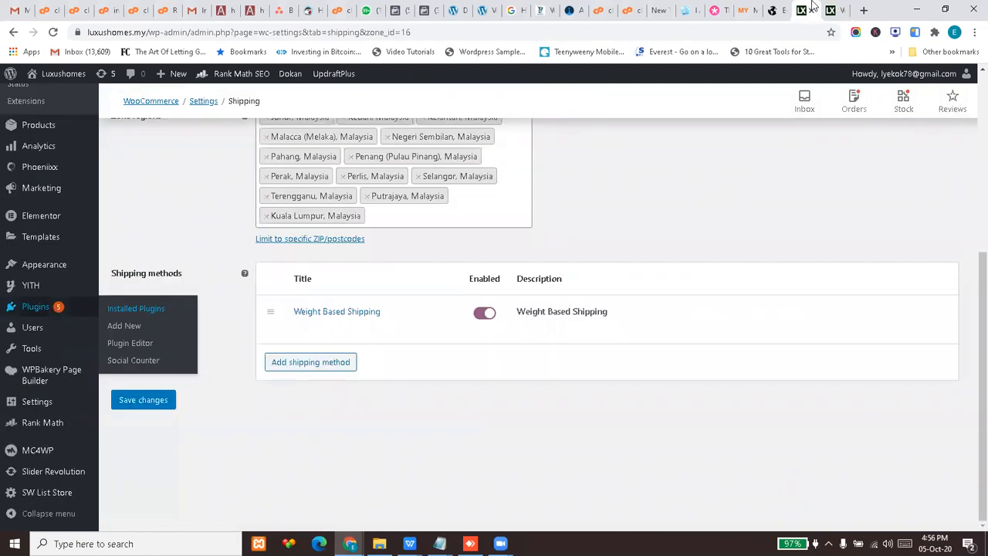
key("F5")
left_click(553, 123)
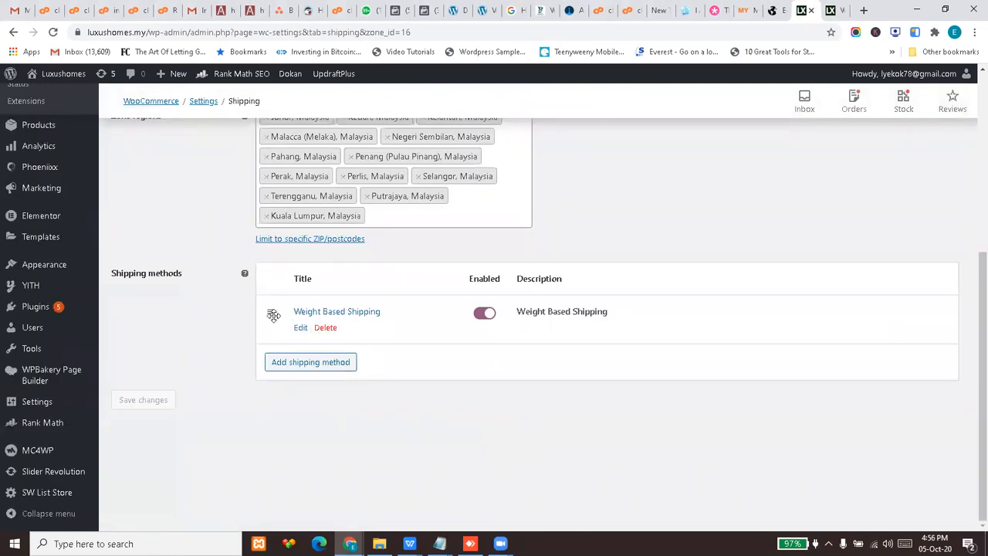
left_click(298, 329)
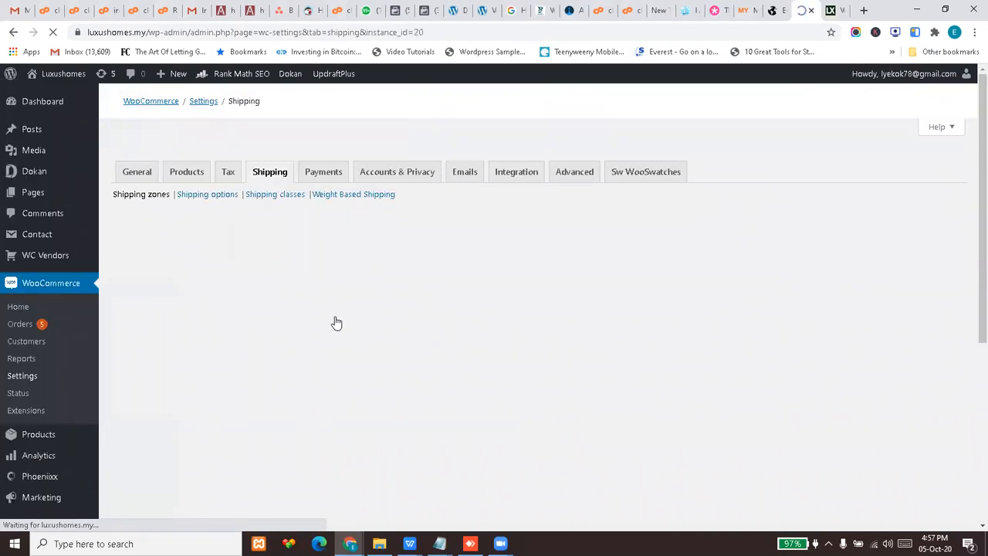
scroll(385, 363, "down", 3)
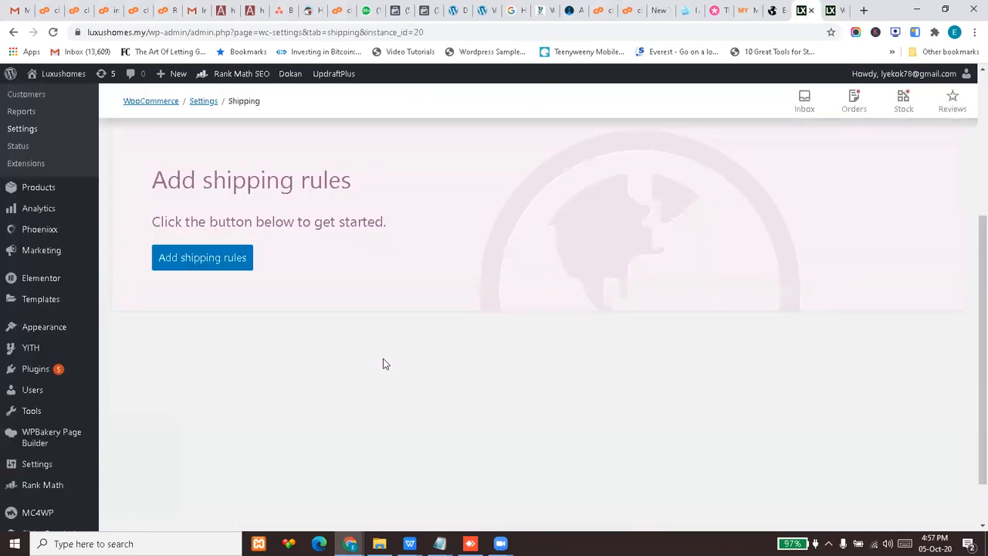
scroll(383, 360, "up", 2)
left_click(306, 225)
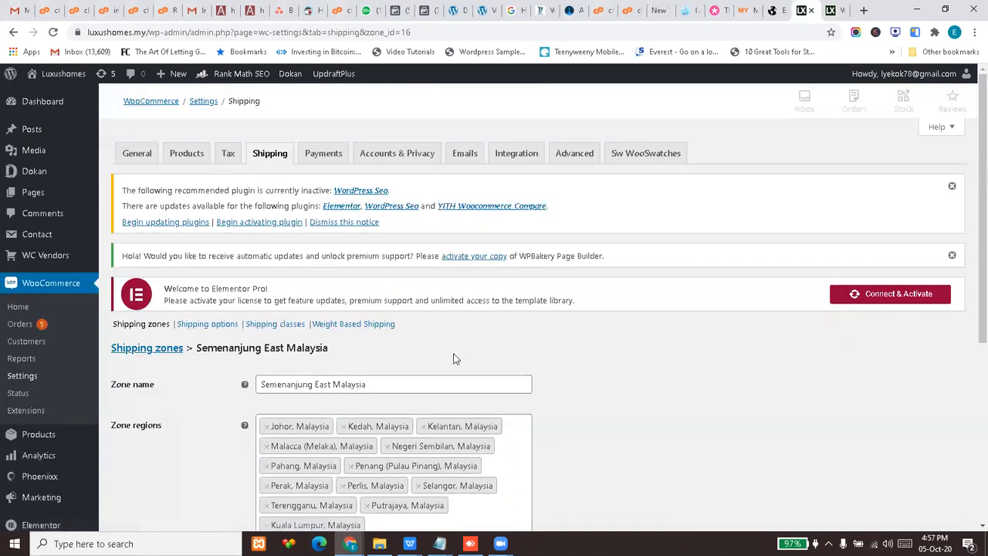
Add a shipping rule with default settings to the Semenanjung East Malaysia zone's Weight Based Shipping method and save it.
scroll(453, 359, "down", 5)
left_click(322, 313)
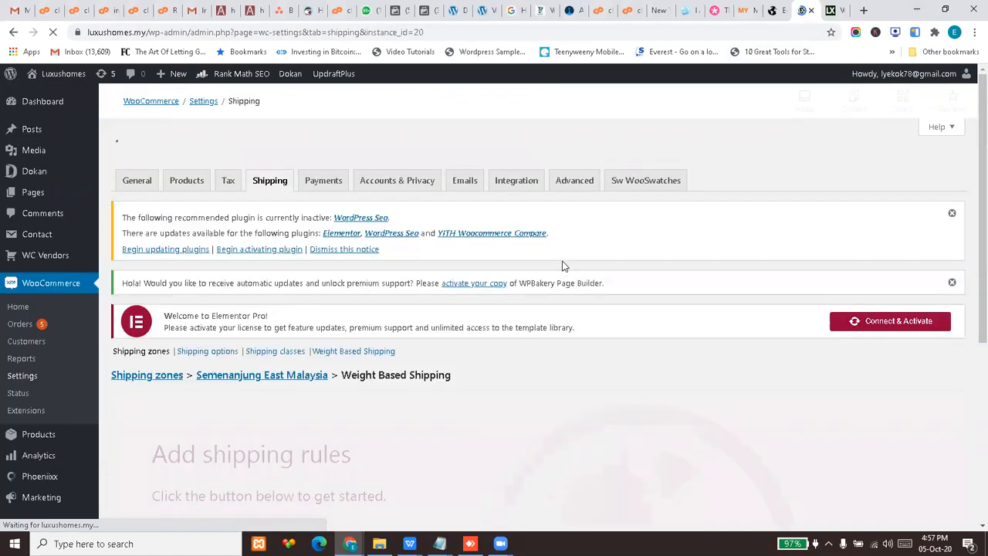
scroll(393, 415, "down", 3)
left_click(204, 266)
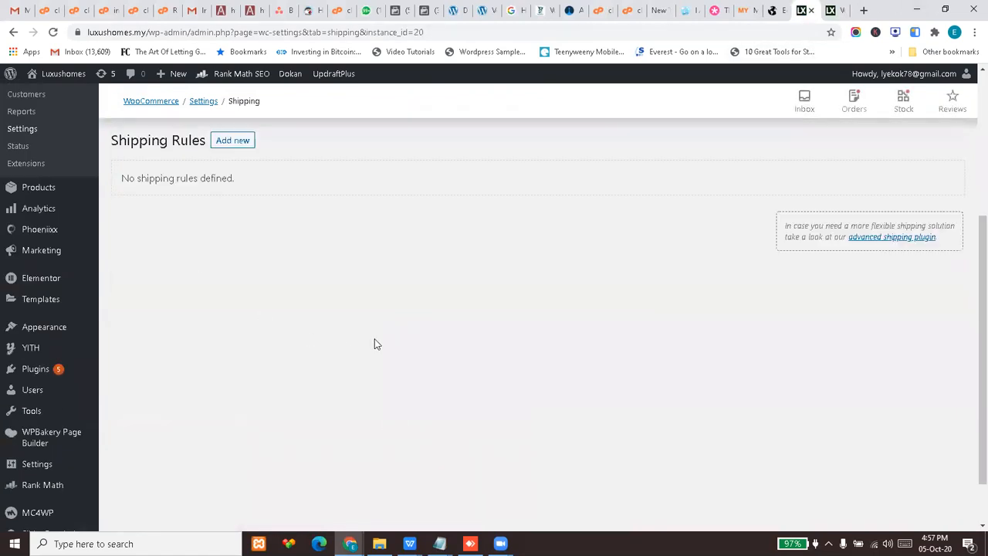
scroll(323, 198, "up", 1)
left_click(233, 203)
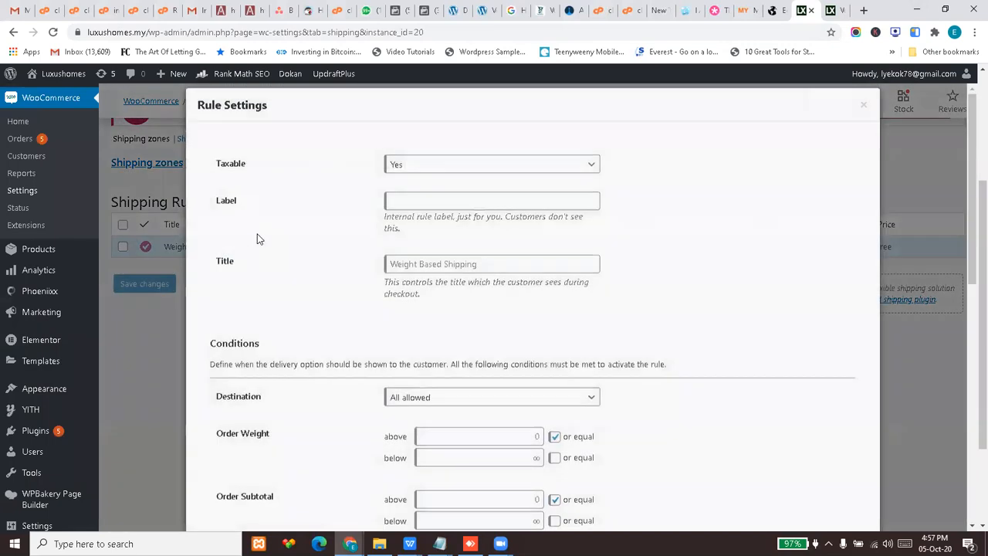
left_click(174, 359)
left_click(145, 284)
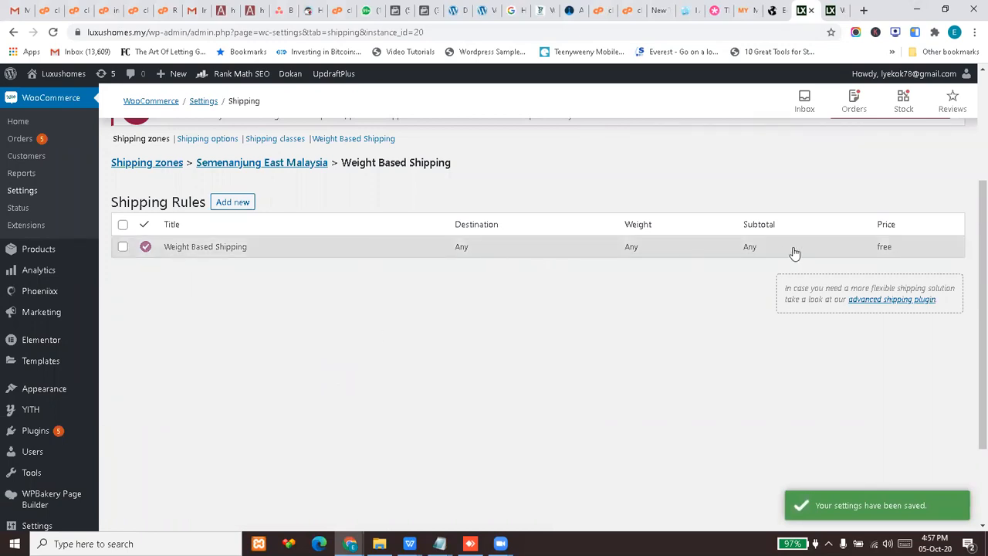
Return to the Semenanjung East Malaysia zone, check its regions and shipping methods, and go back to the shipping zones list.
left_click(293, 164)
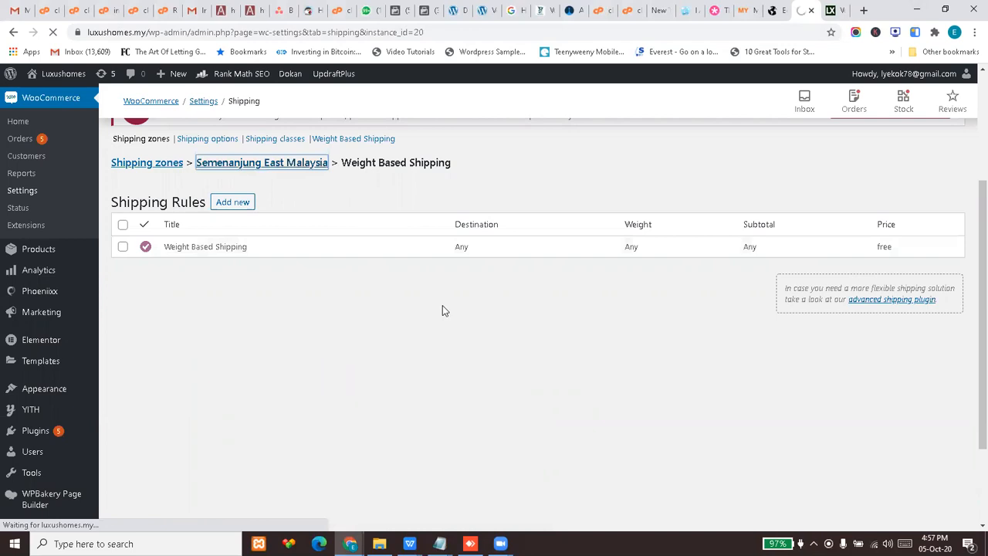
scroll(376, 364, "down", 4)
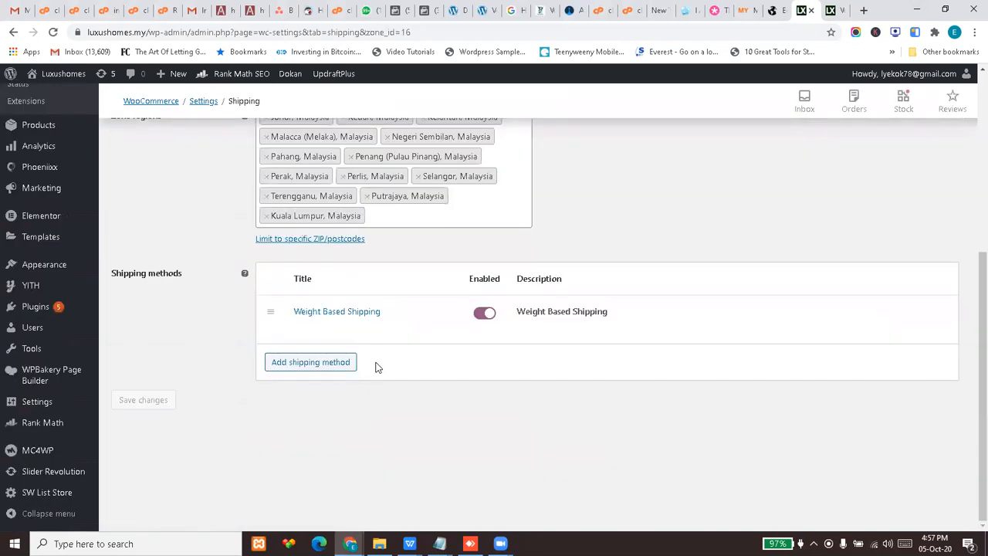
scroll(146, 432, "up", 3)
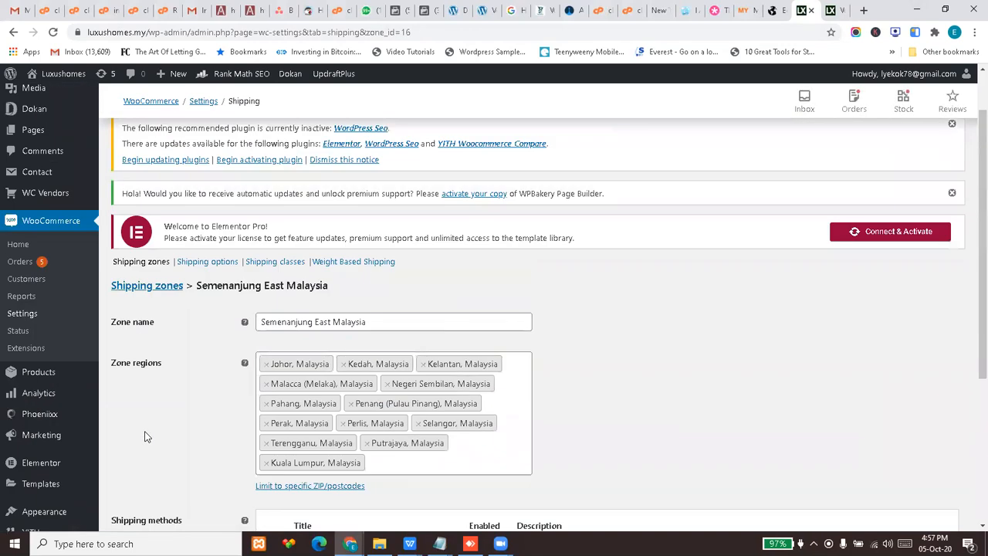
left_click(150, 287)
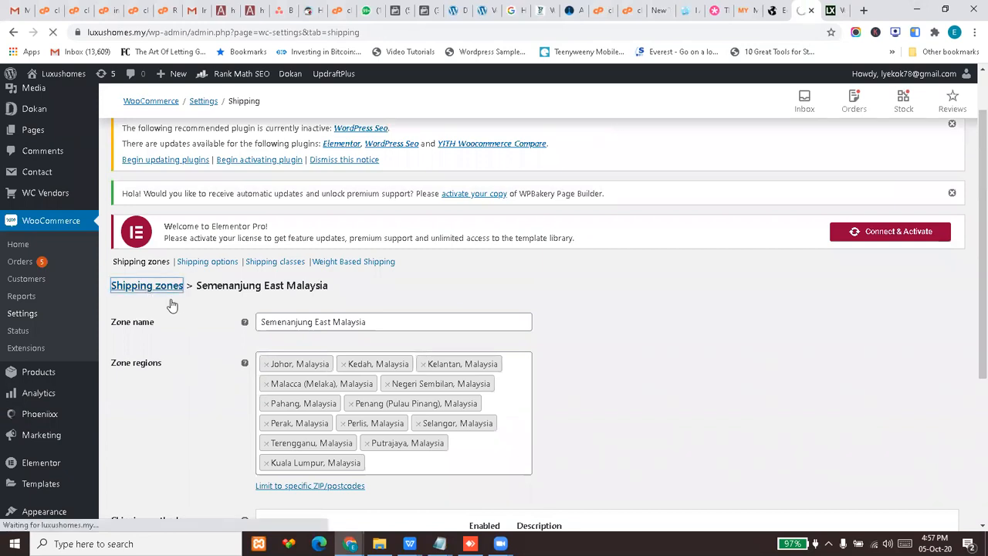
Open the Semenanjung East Malaysia zone and add a Flat rate shipping method to it.
scroll(375, 351, "down", 3)
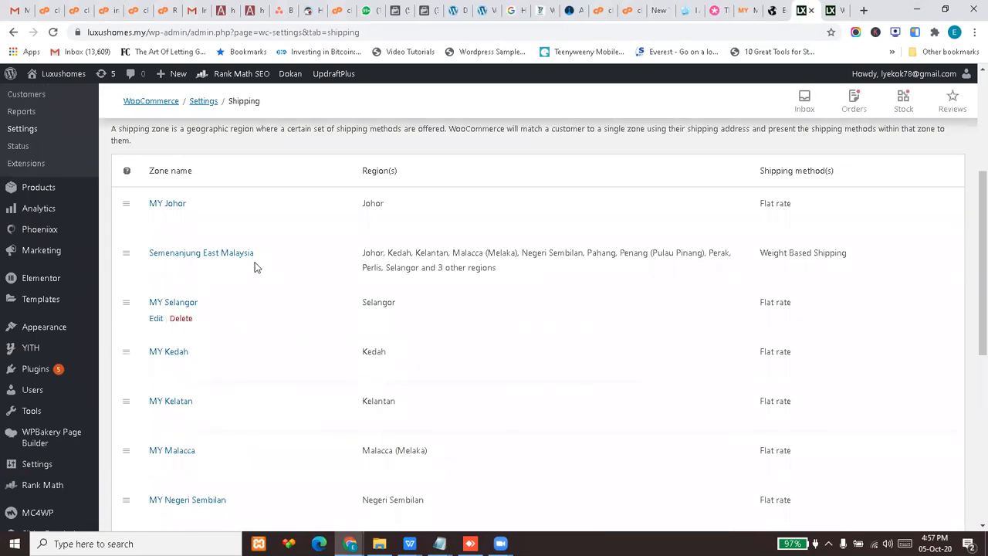
triple_click(796, 252)
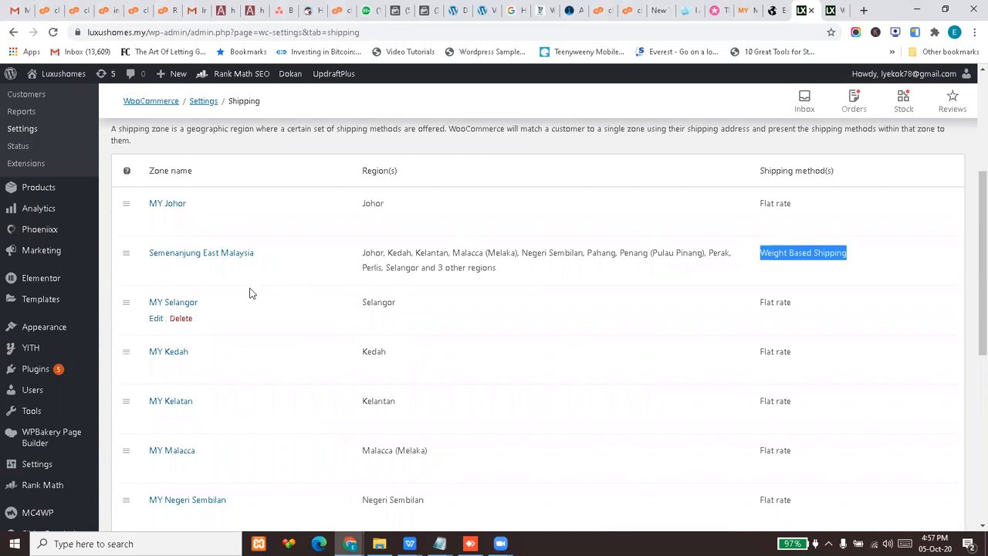
left_click(183, 256)
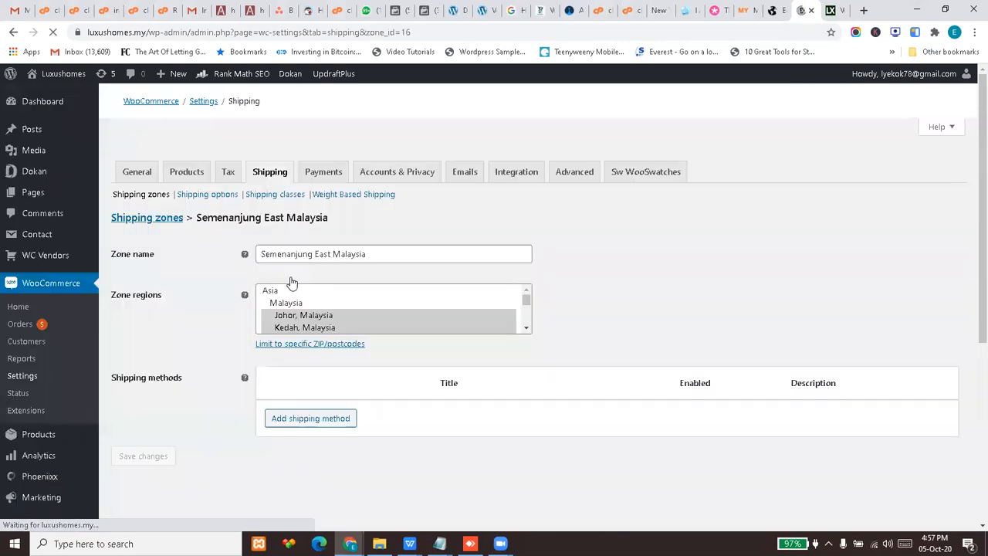
scroll(498, 366, "down", 4)
left_click(299, 363)
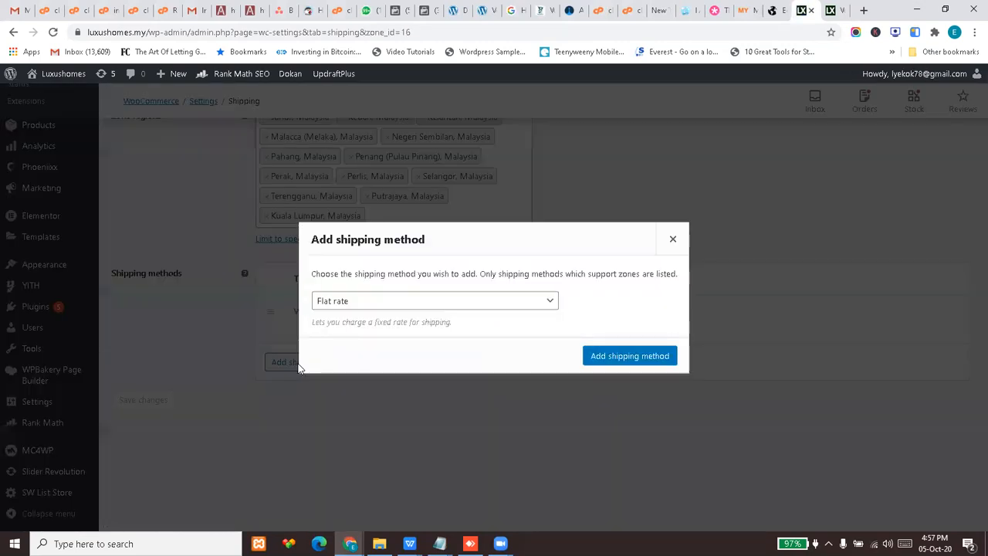
left_click(587, 355)
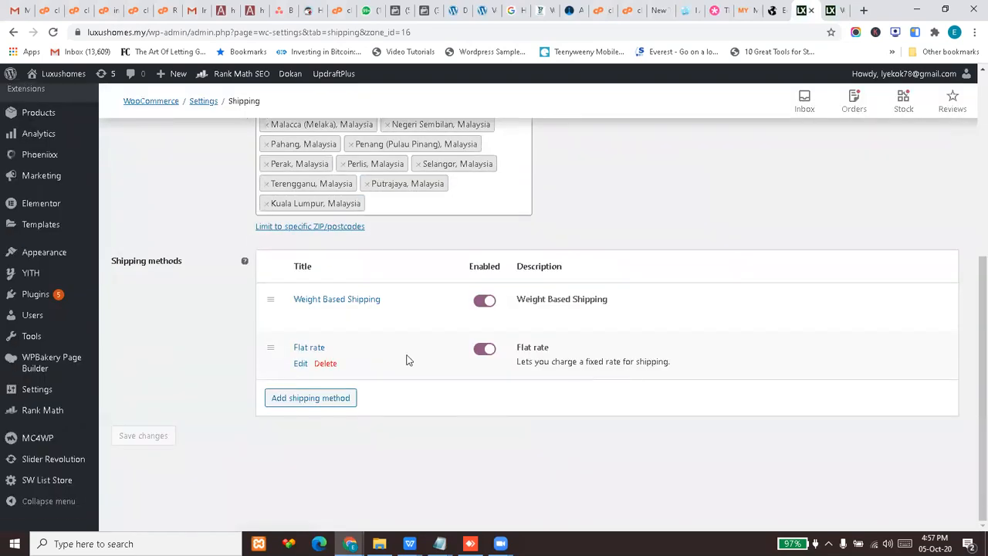
Open the zone's Flat rate settings and review the shipping class costs and calculation type options.
left_click(300, 364)
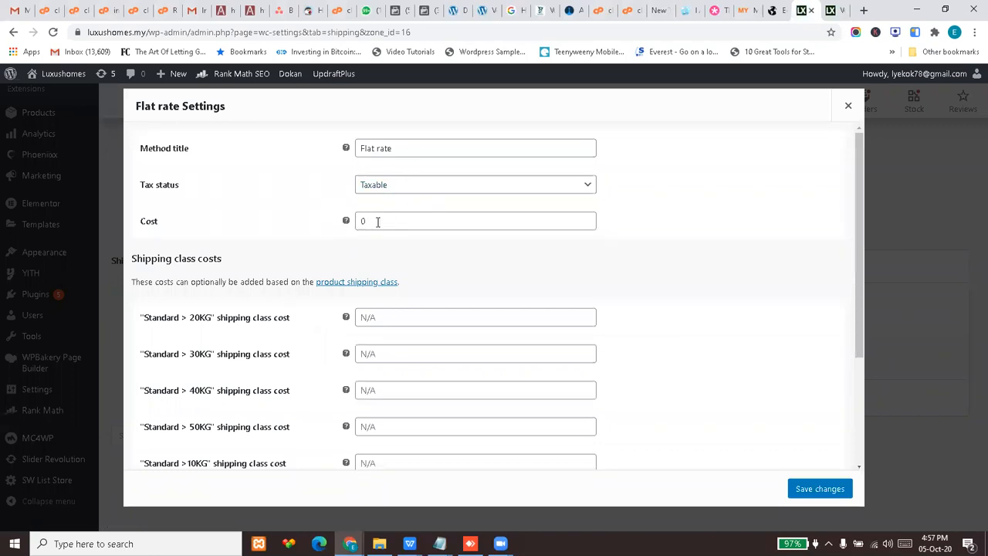
scroll(263, 254, "down", 2)
scroll(203, 289, "up", 2)
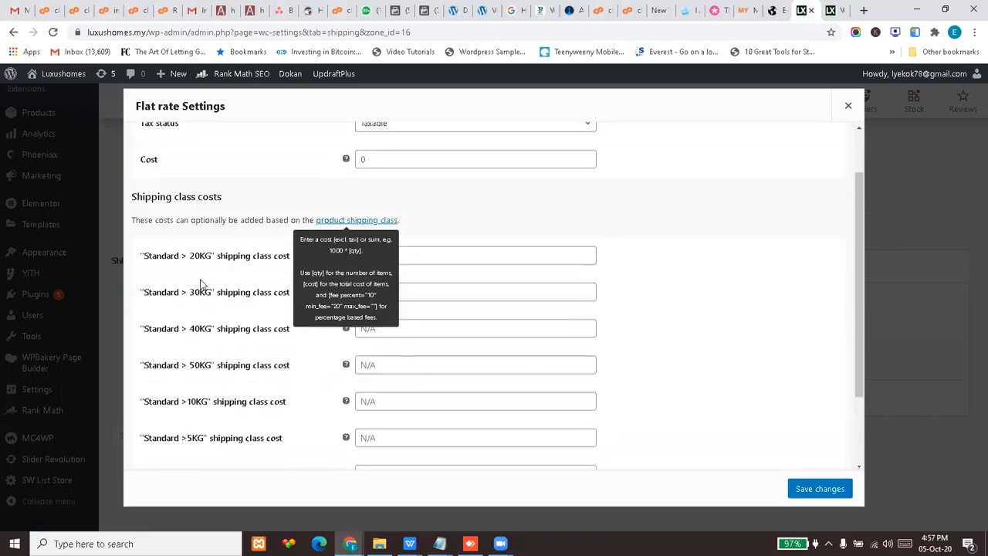
scroll(204, 294, "down", 2)
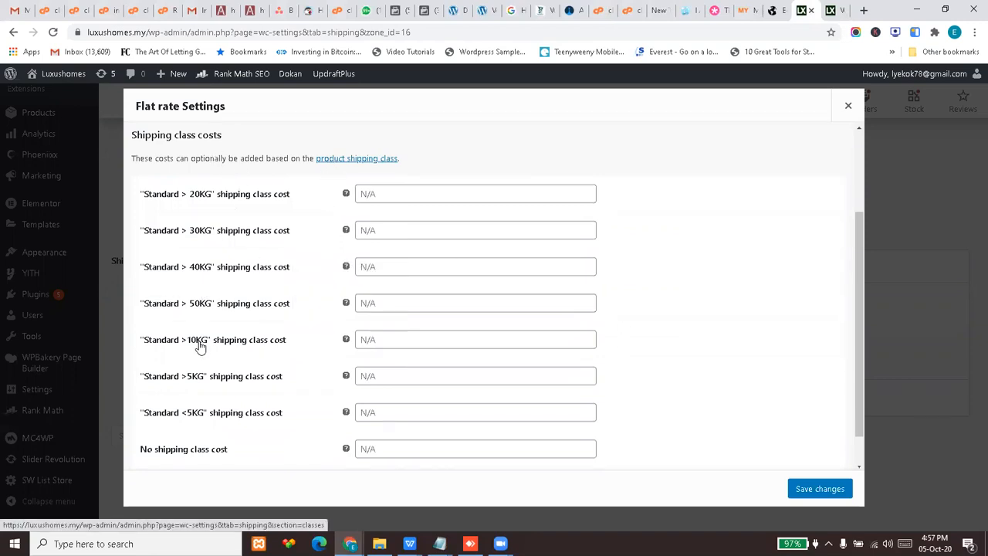
scroll(205, 363, "down", 1)
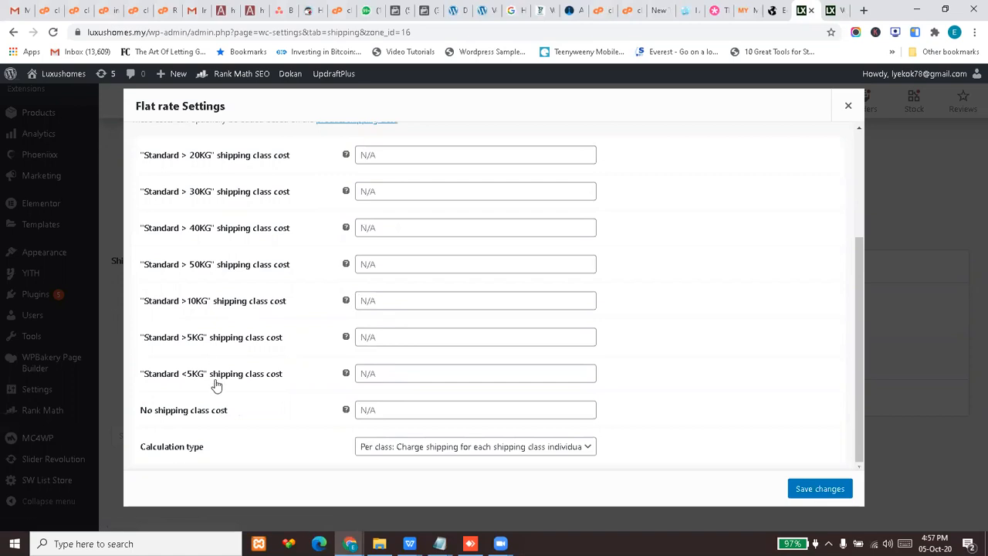
left_click(455, 451)
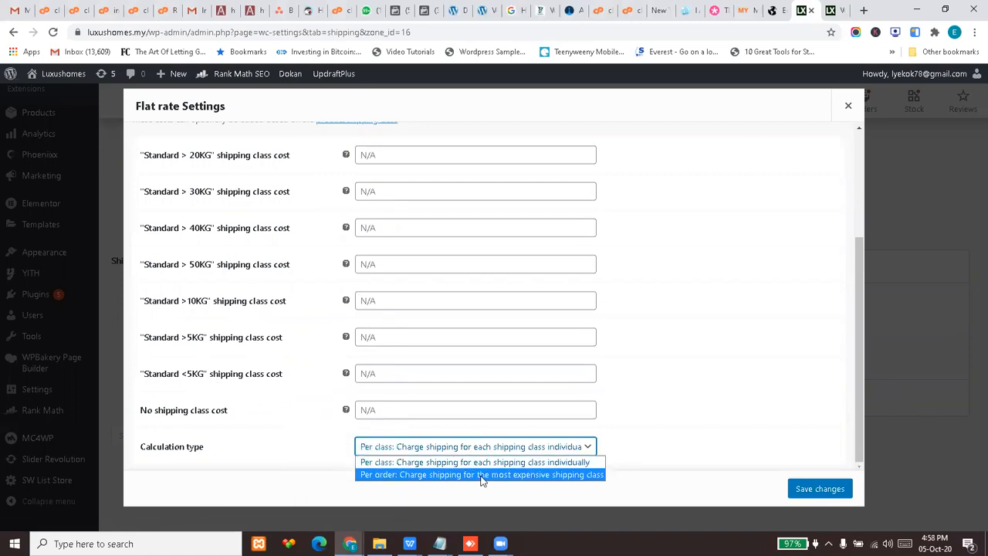
left_click(483, 467)
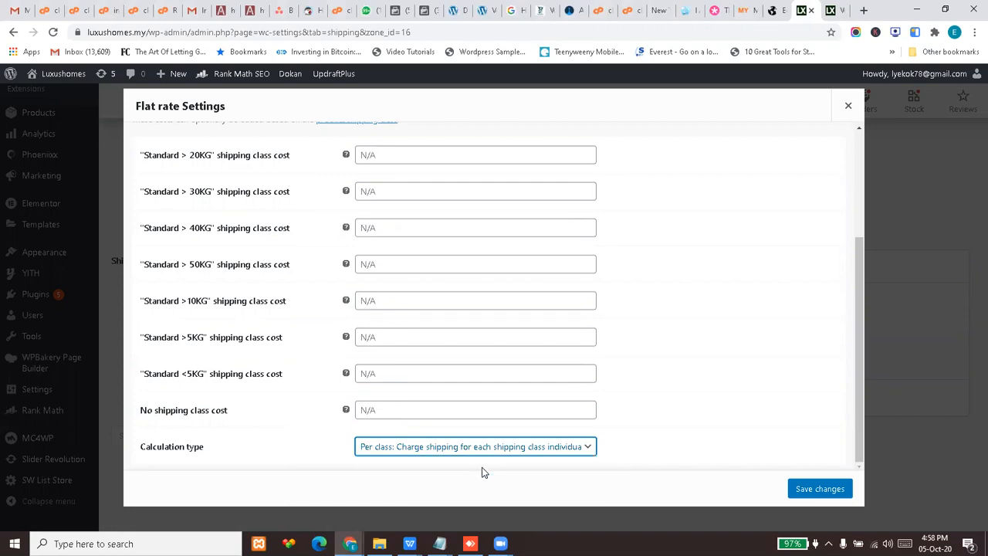
scroll(639, 399, "up", 4)
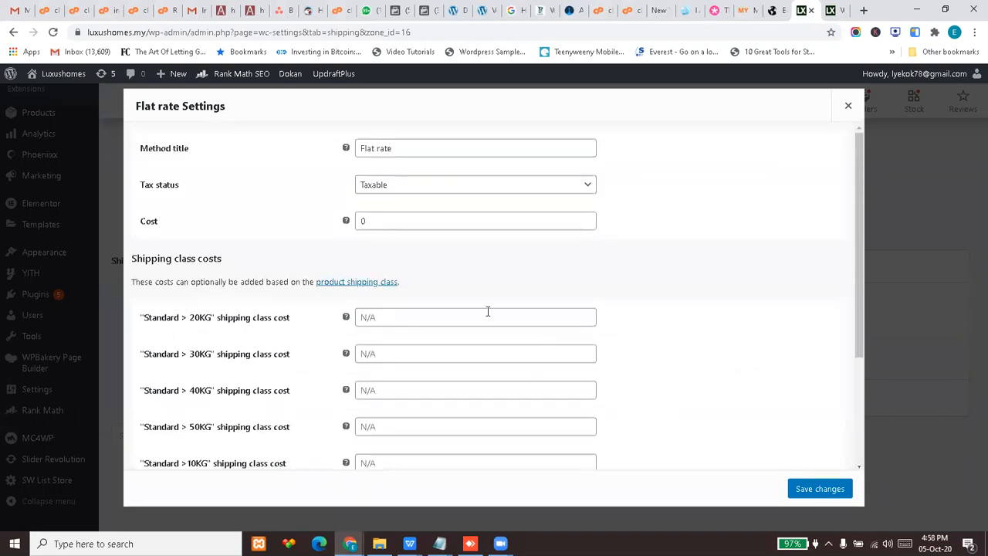
Open the product shipping classes, inspect the name, slug and description of the Standard <5KG class, and save the classes.
left_click(335, 283)
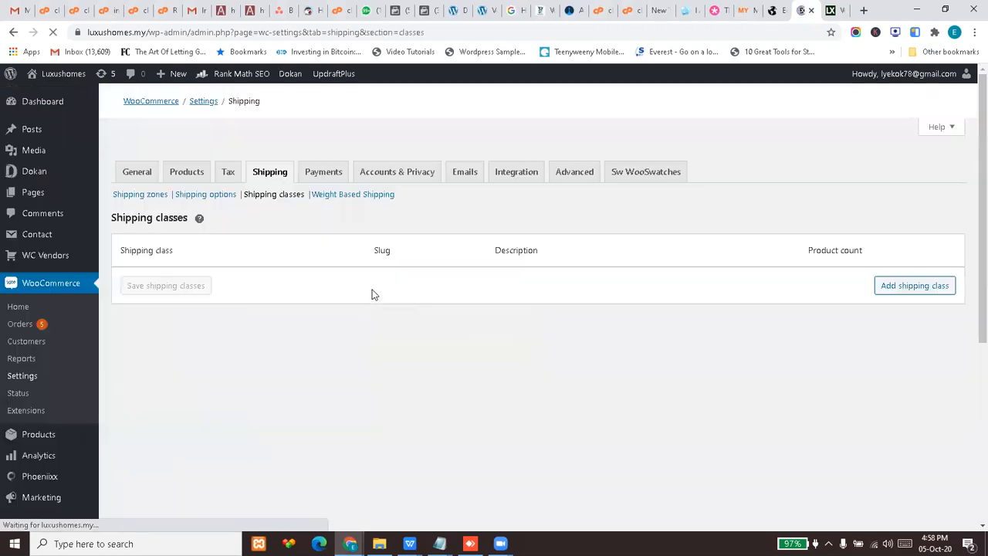
scroll(387, 370, "down", 2)
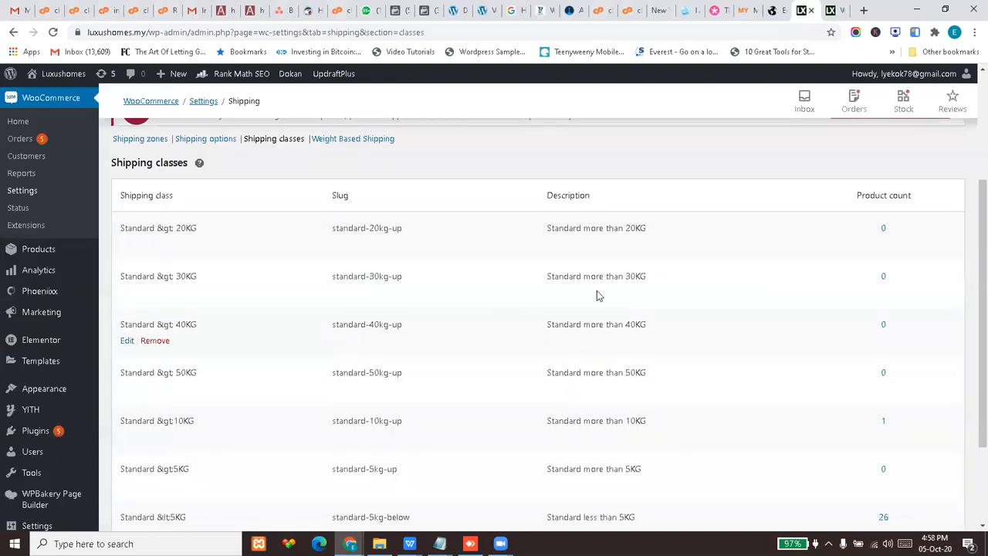
scroll(593, 332, "down", 2)
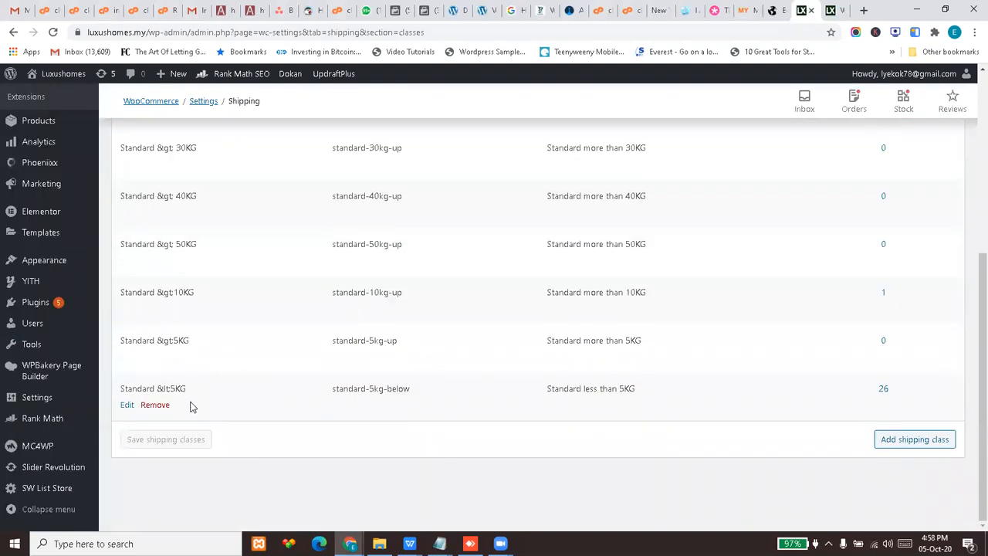
left_click(126, 405)
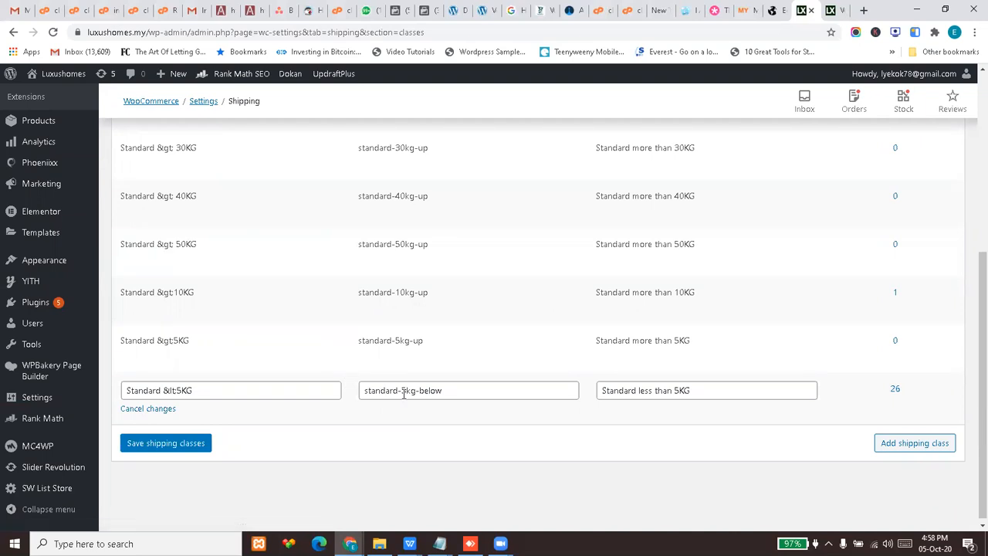
left_click(622, 386)
left_click(247, 393)
key("ctrl+a")
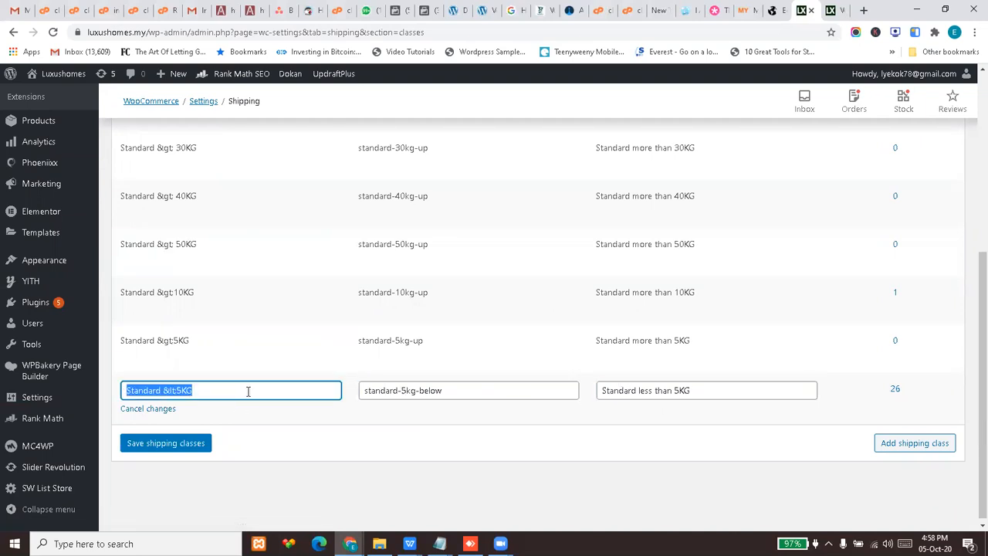
left_click(507, 391)
scroll(498, 391, "up", 10)
scroll(498, 391, "down", 10)
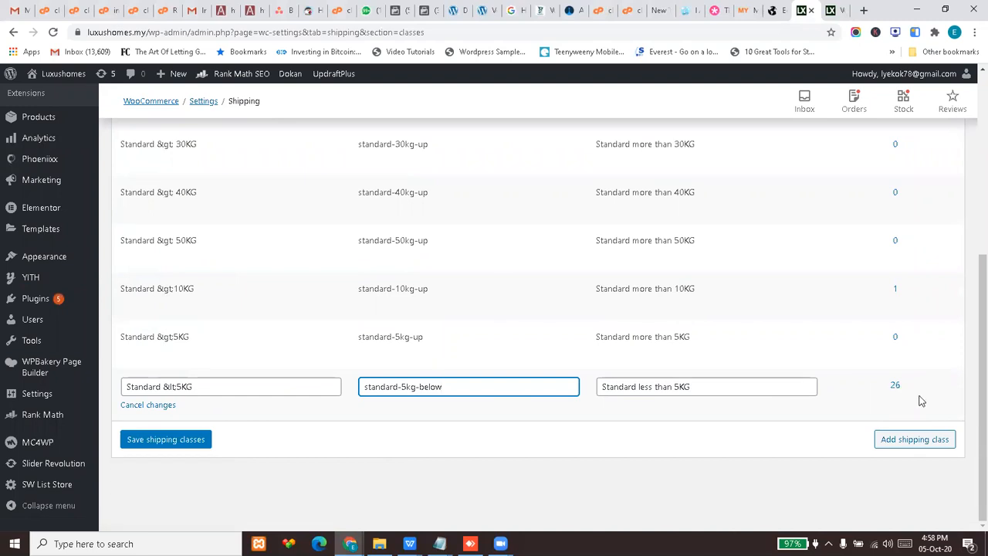
left_click(208, 443)
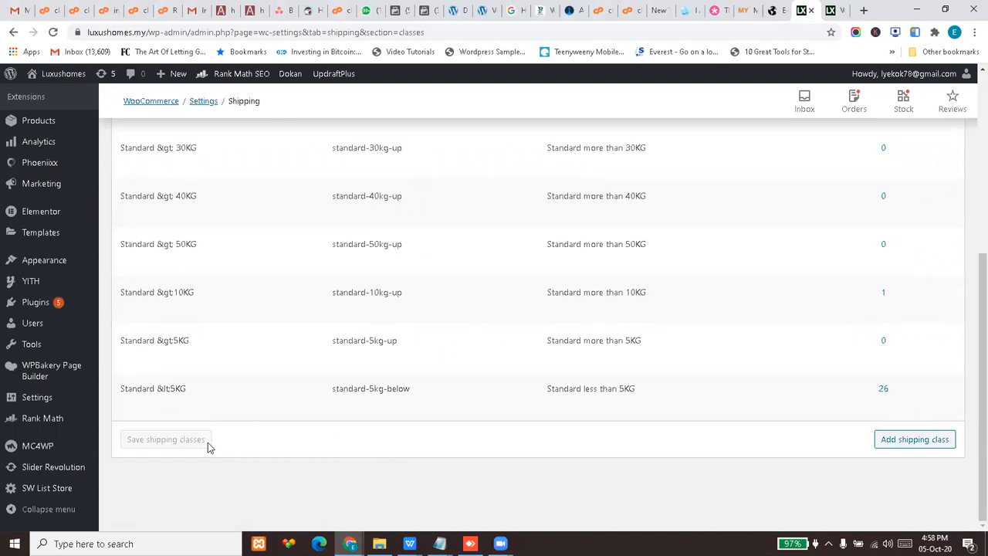
Draft a new shipping class named Any Product, discard it, and return to the Semenanjung East Malaysia zone.
scroll(259, 404, "up", 2)
scroll(260, 414, "down", 1)
scroll(227, 335, "up", 3)
mouse_move(199, 282)
scroll(604, 402, "down", 3)
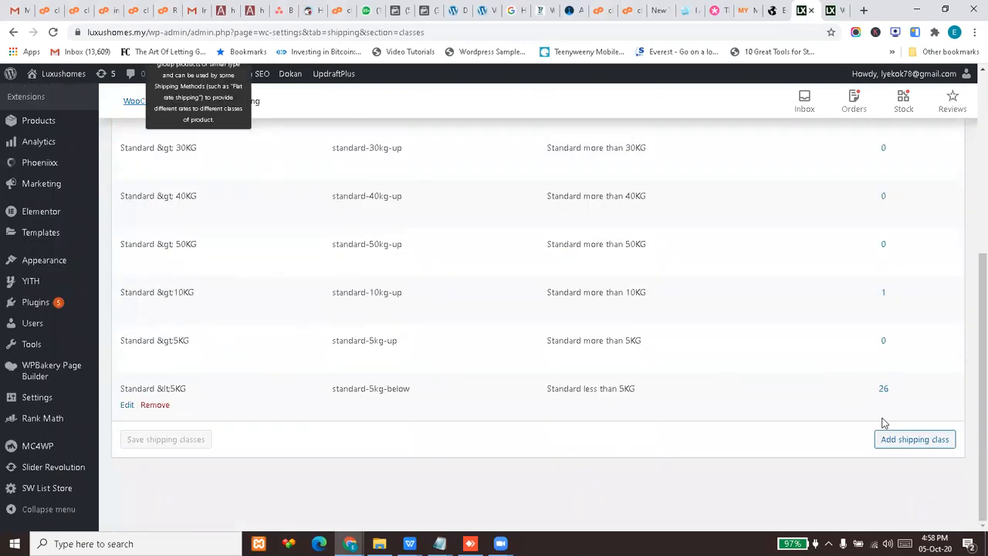
left_click(906, 440)
left_click(260, 387)
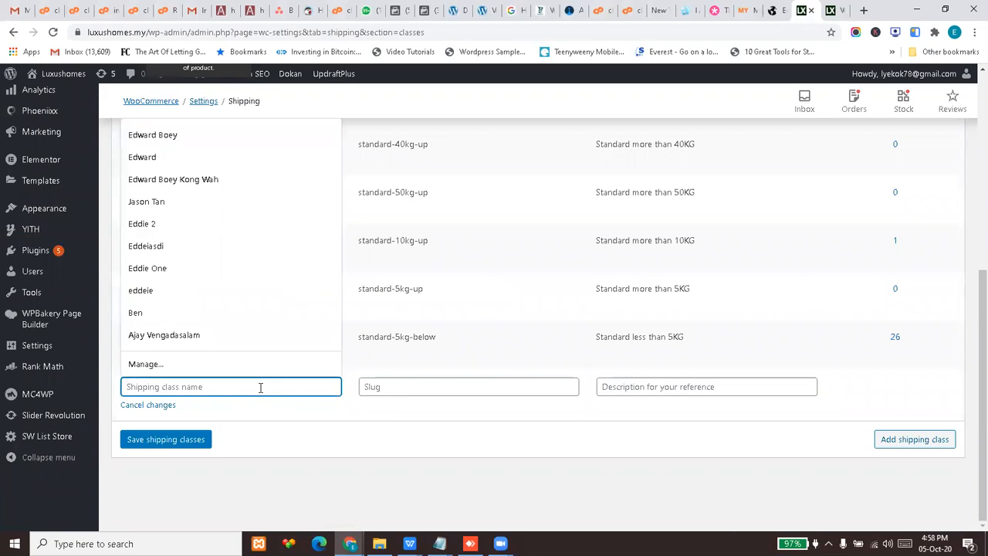
type("Any Product")
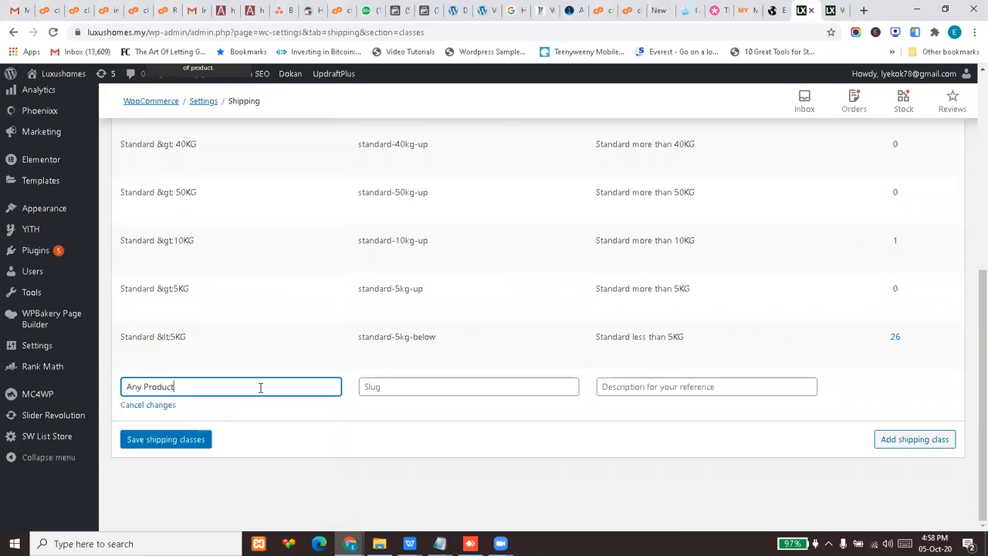
left_click(542, 492)
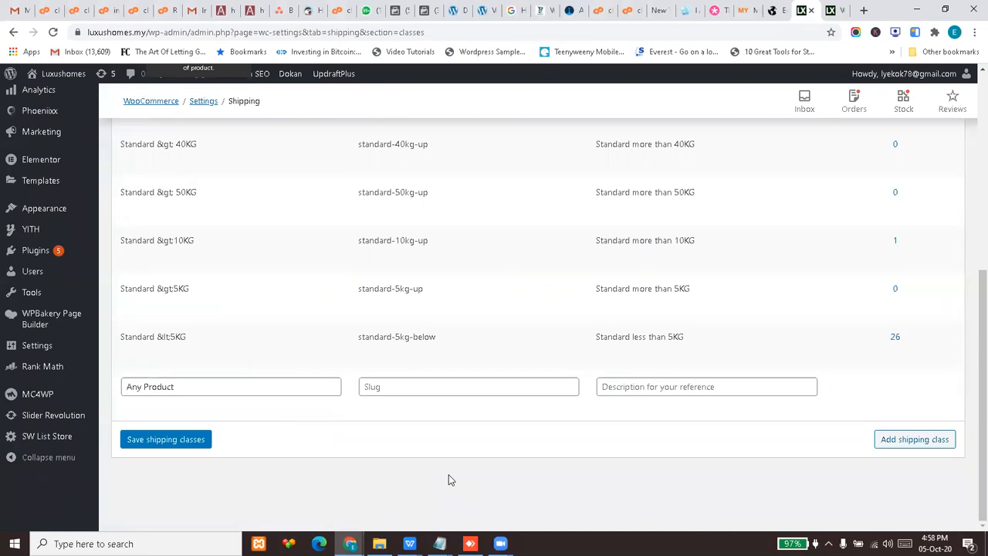
scroll(331, 414, "up", 5)
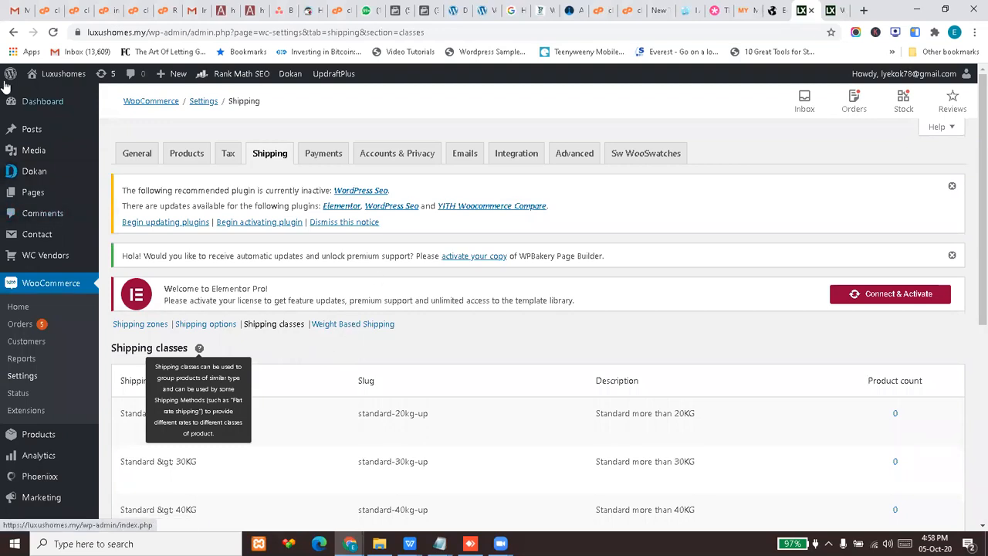
left_click(13, 32)
left_click(555, 102)
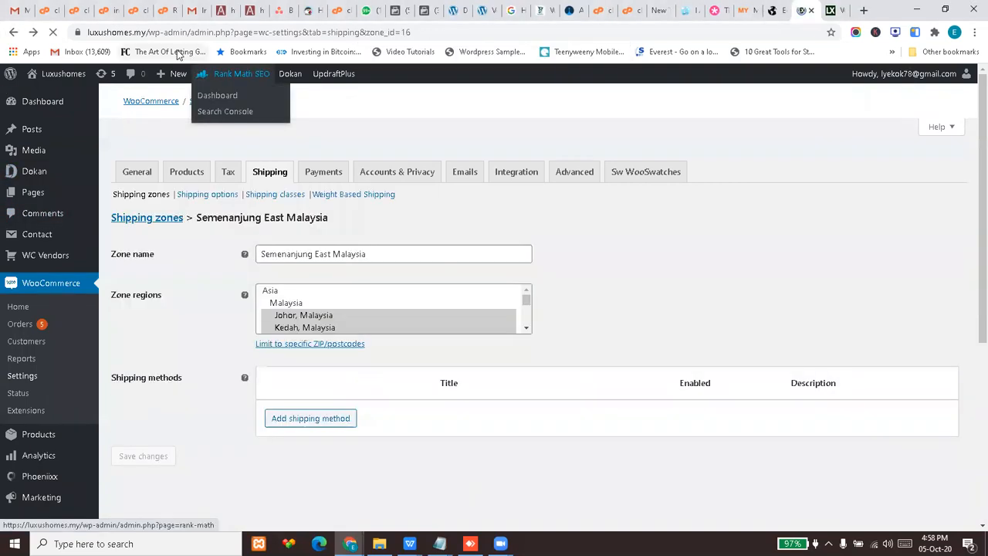
Add another Flat rate shipping method to the zone and delete the first, duplicate Flat rate entry.
scroll(243, 370, "down", 5)
left_click(278, 363)
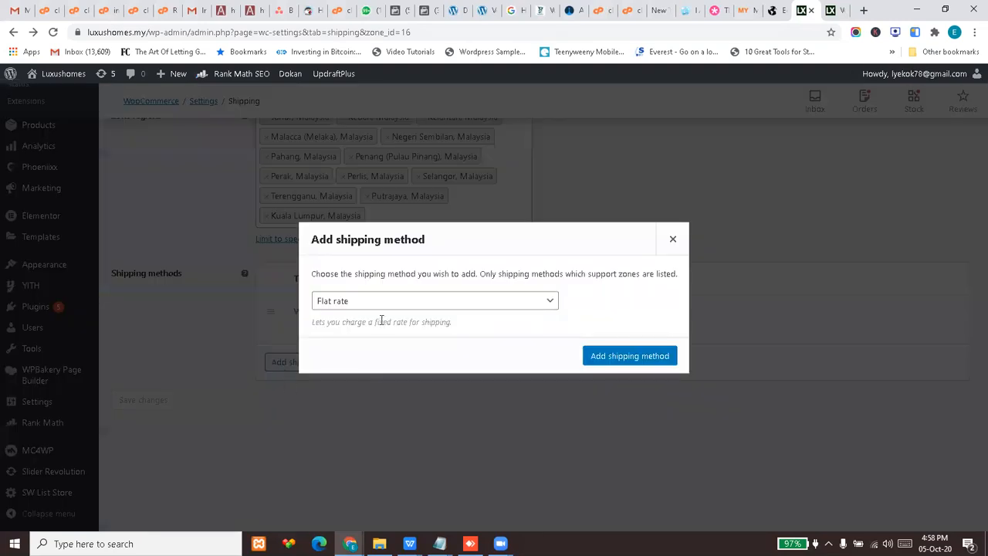
left_click(385, 301)
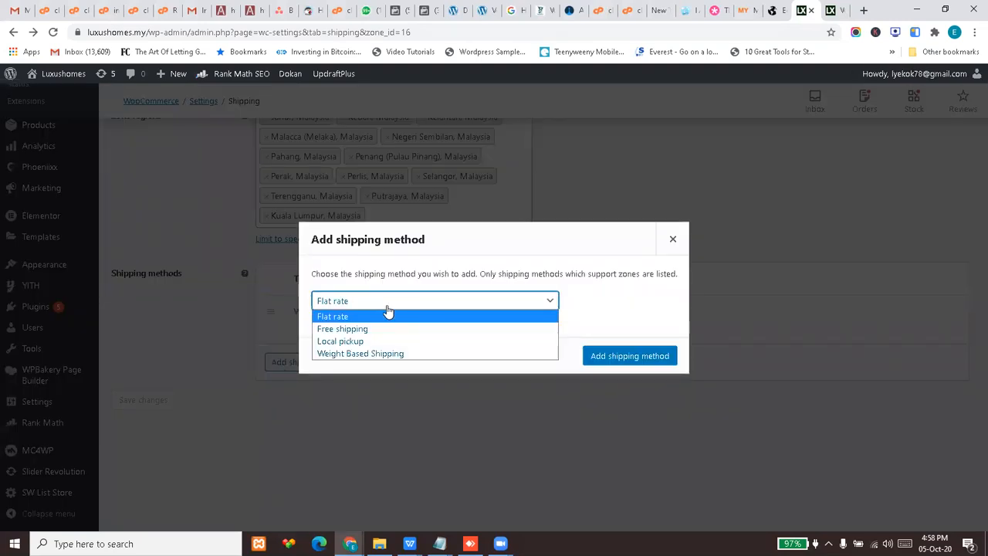
left_click(393, 316)
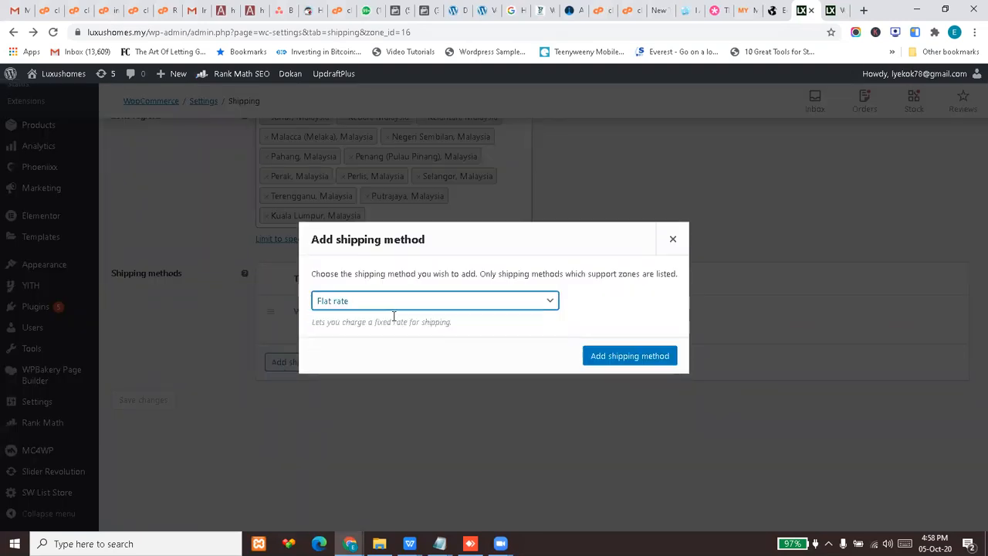
left_click(619, 356)
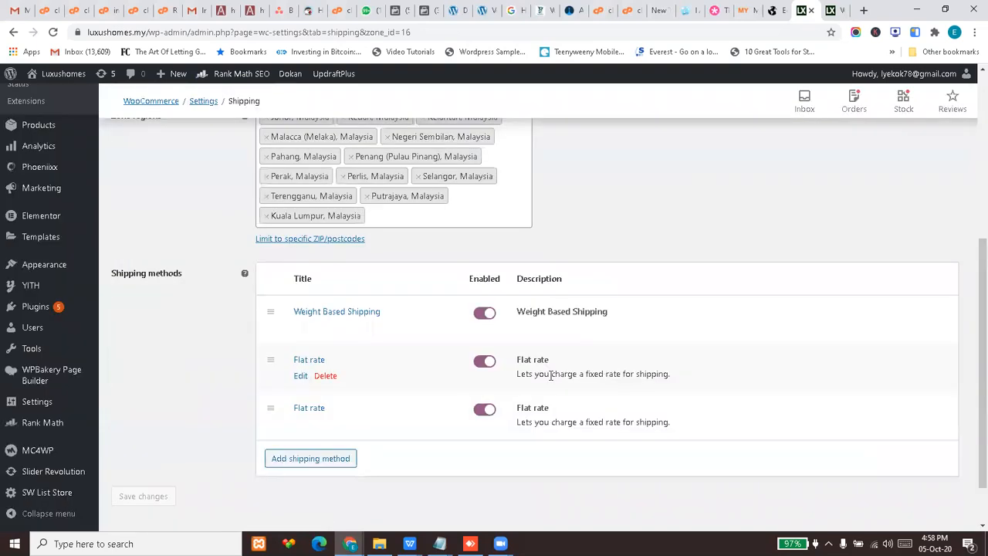
scroll(439, 434, "down", 1)
left_click(324, 364)
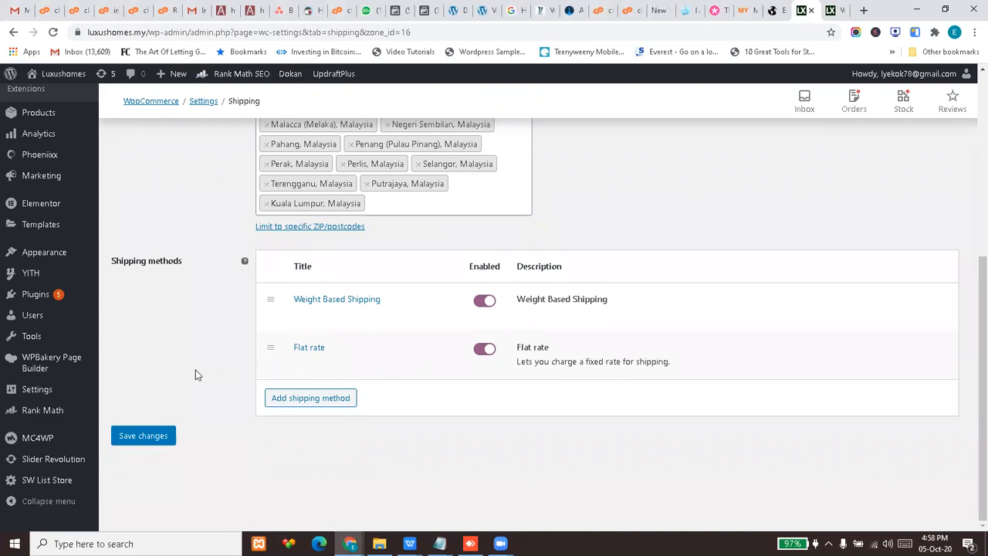
In the remaining Flat rate method's settings, set the tax status to None and the cost to 5.
left_click(299, 362)
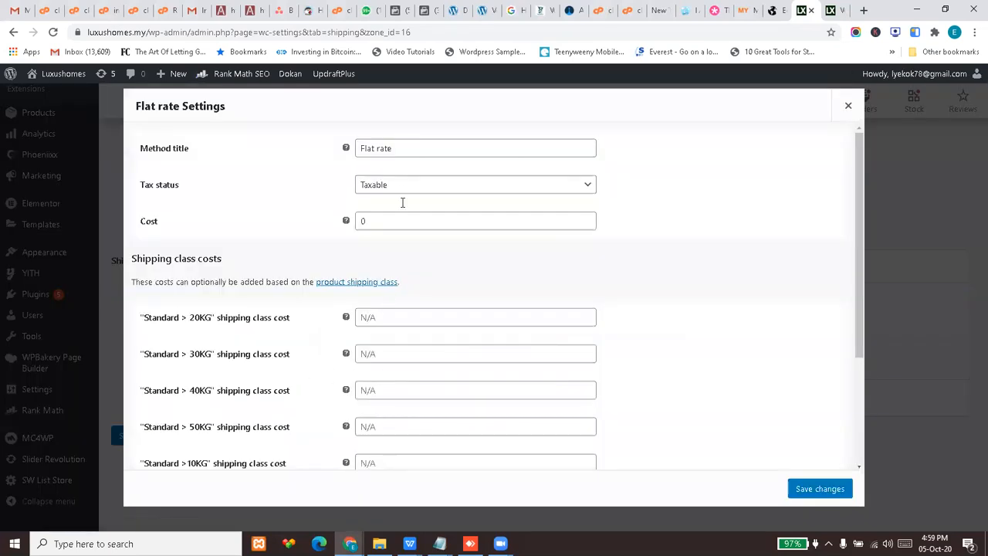
double_click(387, 220)
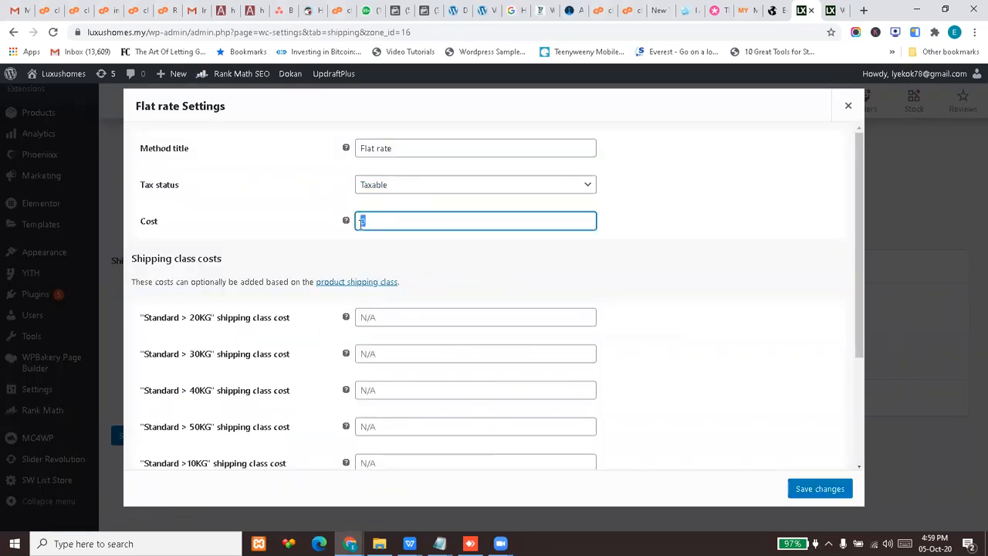
mouse_move(347, 222)
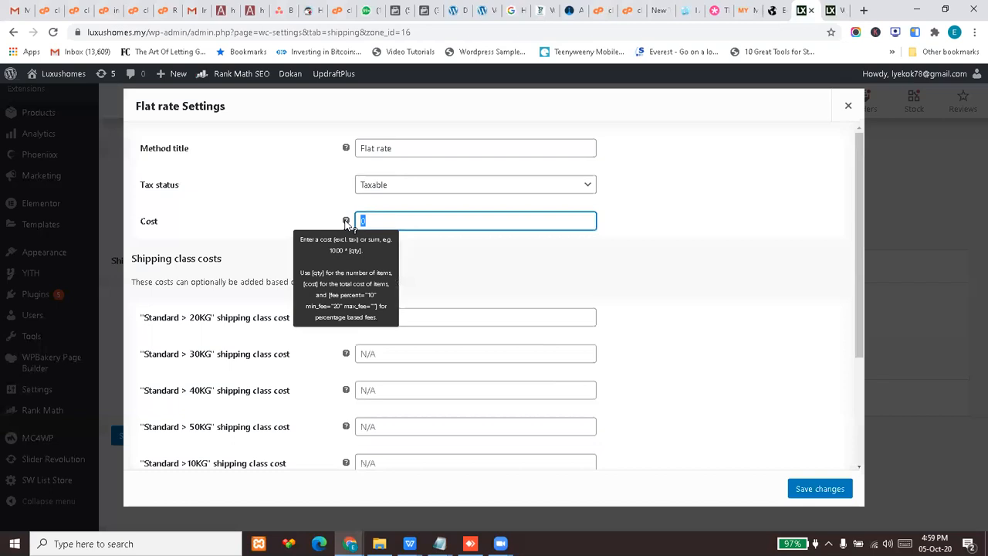
left_click(403, 217)
type("5")
left_click(400, 190)
left_click(365, 212)
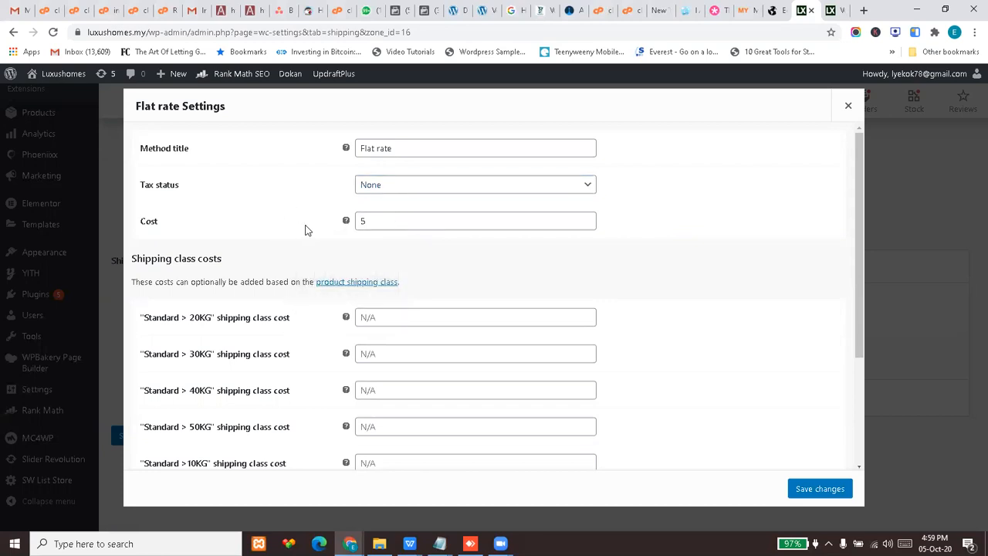
left_click_drag(369, 220, 355, 220)
left_click(270, 212)
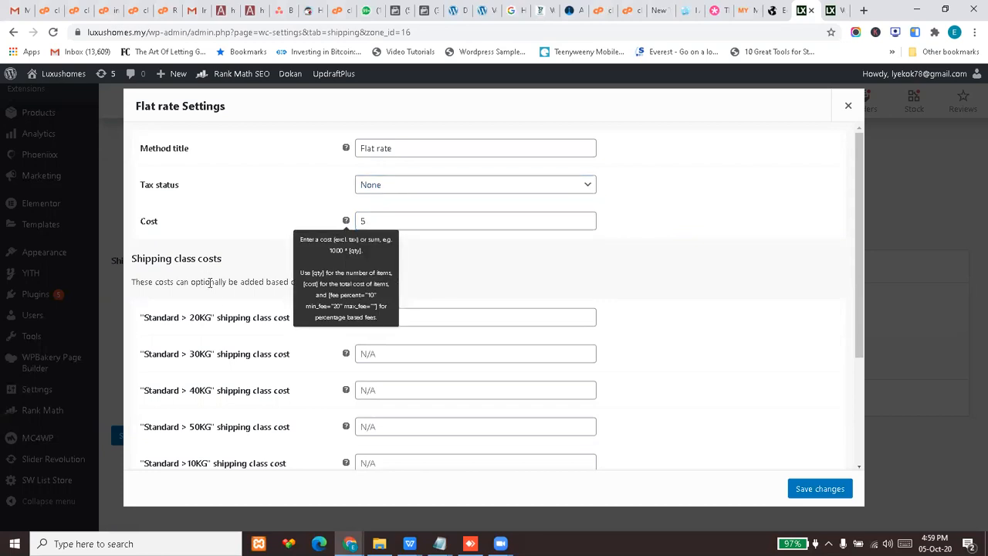
Review the shipping class costs in the Flat rate settings and save the method's changes.
scroll(219, 342, "down", 3)
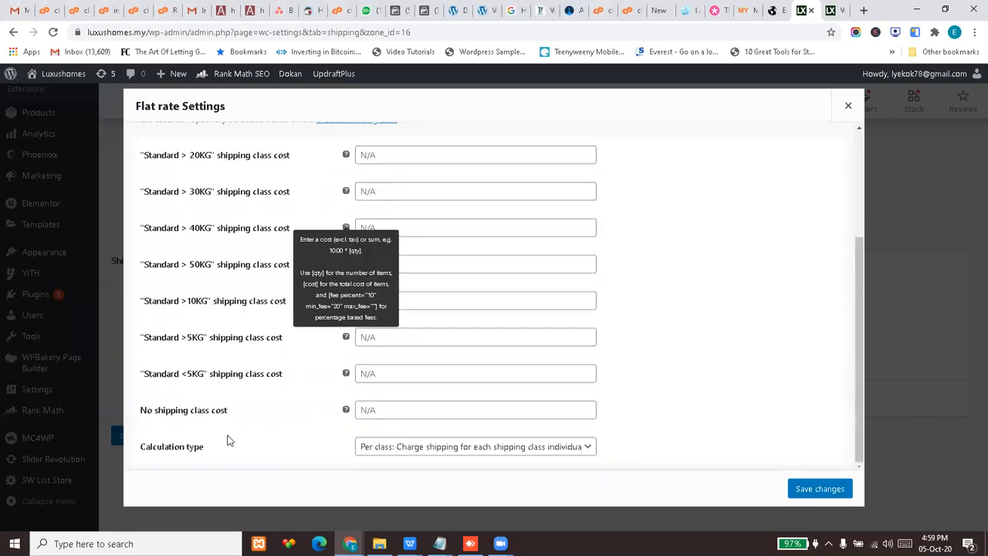
scroll(227, 402, "up", 3)
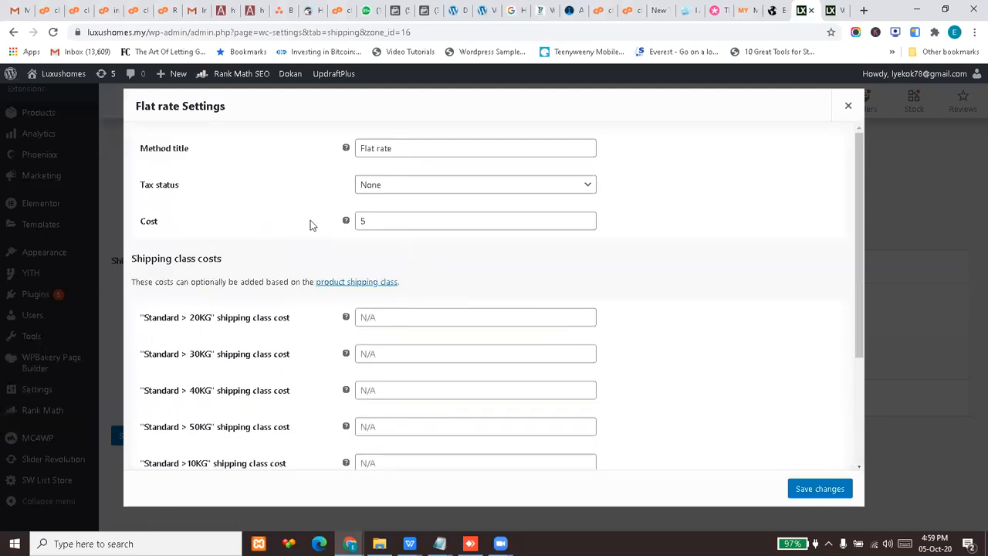
left_click(820, 488)
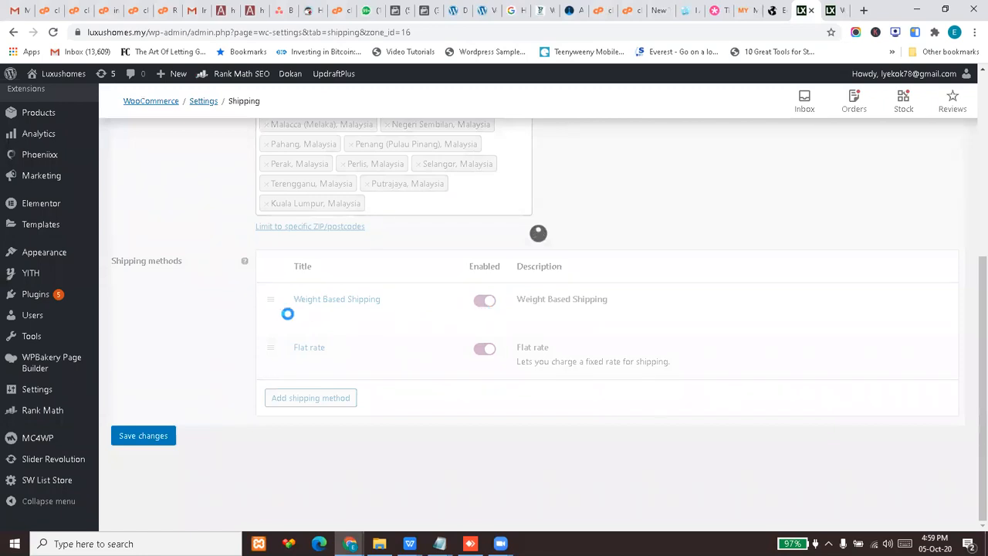
Go to the product list, find Digital Door Lock SK2 and open it for editing.
scroll(46, 378, "up", 3)
scroll(42, 232, "down", 3)
scroll(30, 423, "up", 3)
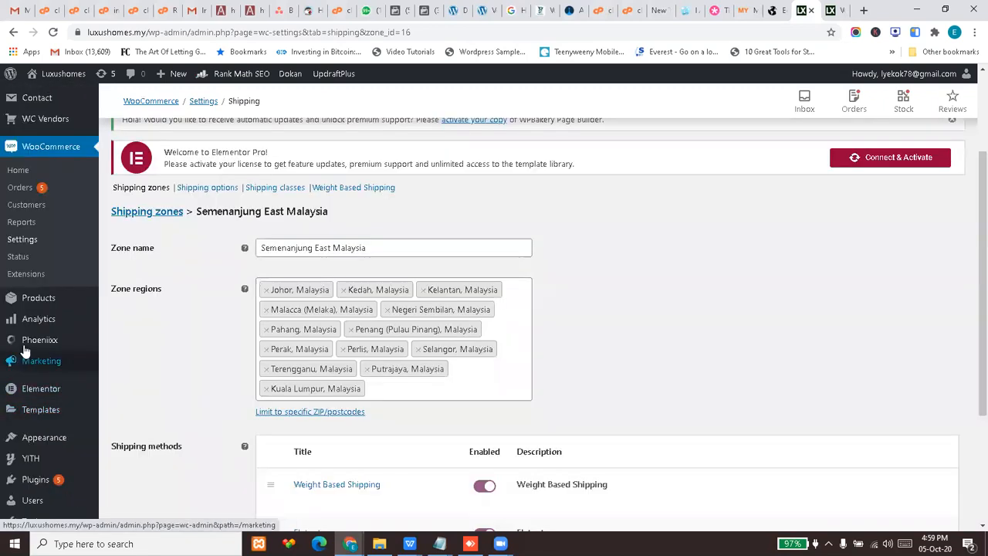
left_click(129, 301)
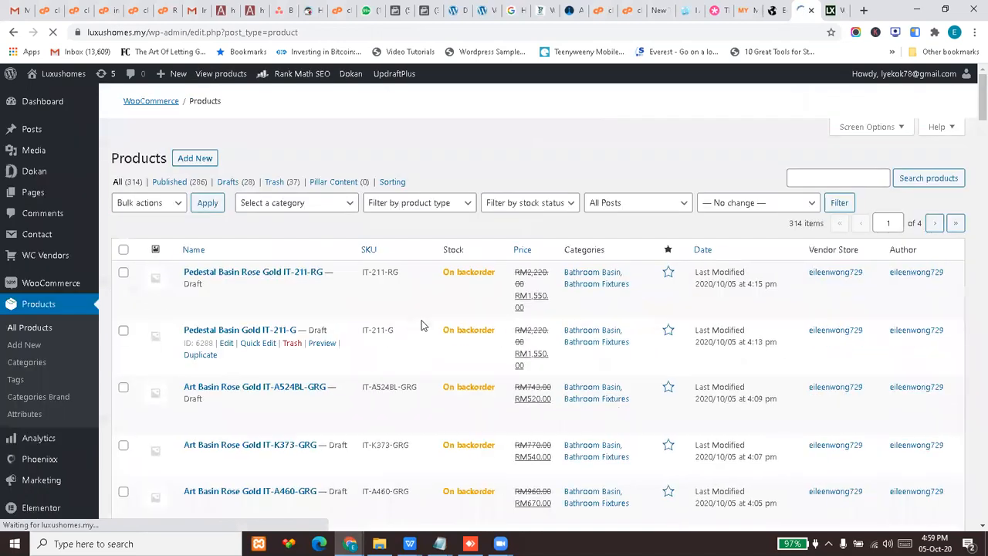
scroll(324, 351, "down", 10)
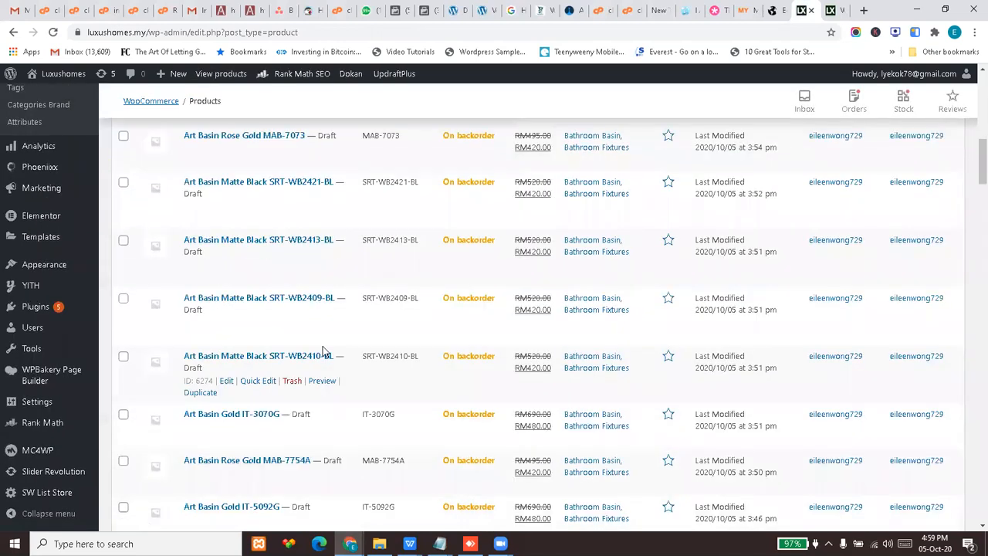
scroll(324, 352, "down", 2)
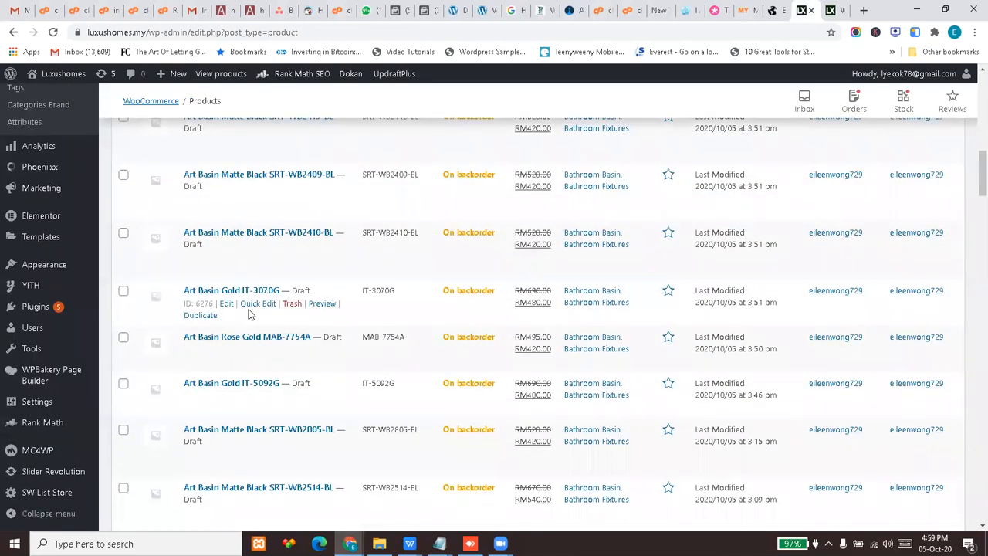
scroll(232, 293, "down", 3)
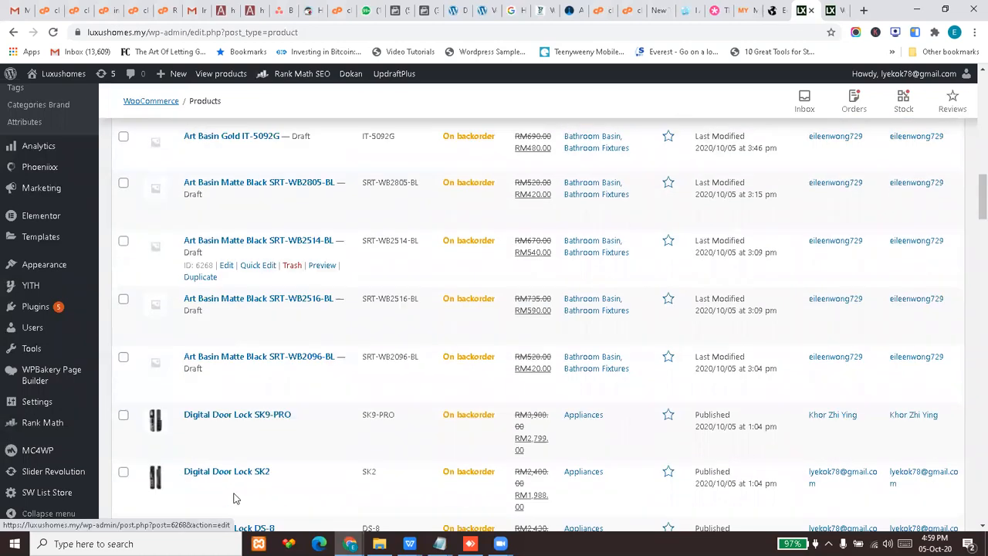
scroll(212, 346, "down", 3)
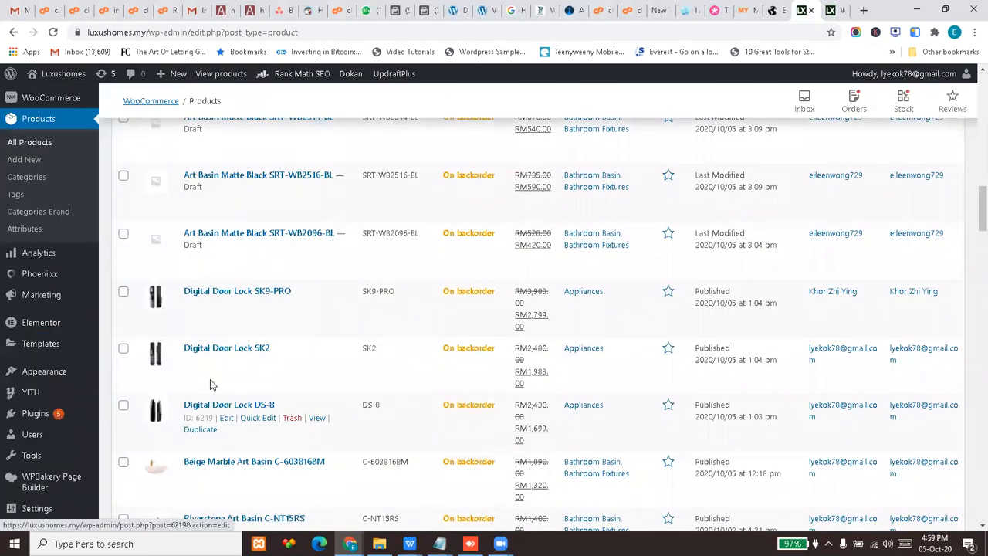
left_click(220, 349)
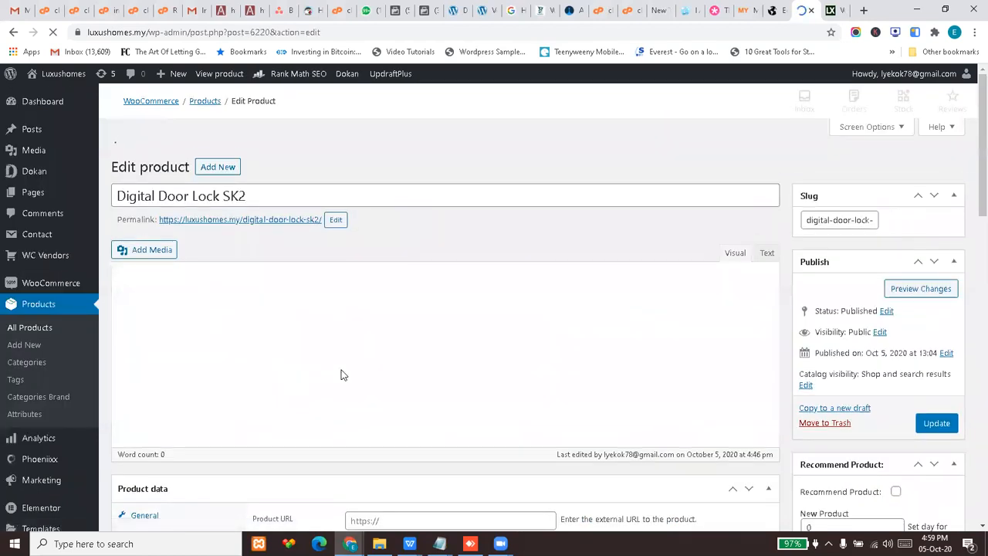
Open the shipping data of the Digital Door Lock SK2 product with its weight field ready for editing.
scroll(448, 378, "down", 7)
scroll(427, 394, "down", 1)
scroll(417, 390, "up", 1)
left_click(144, 222)
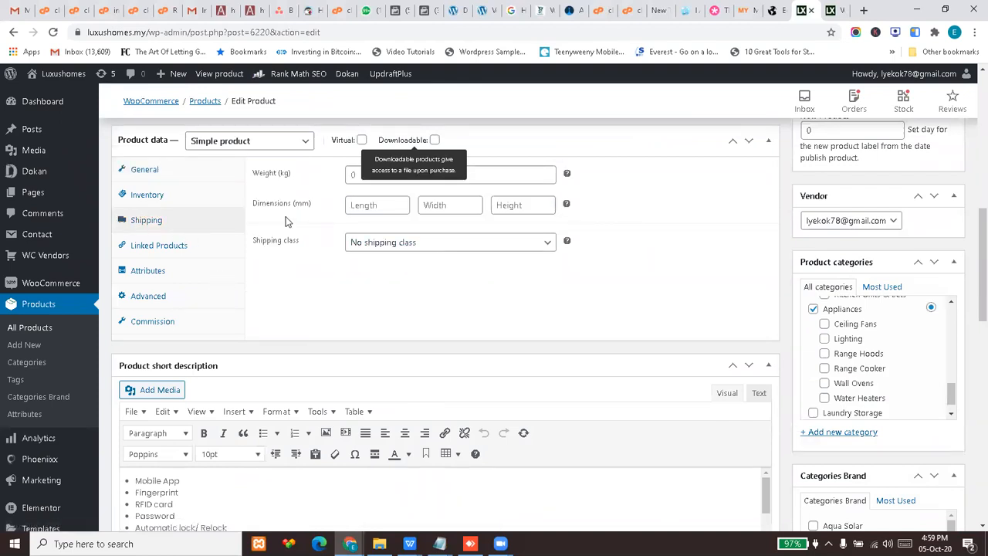
left_click(352, 176)
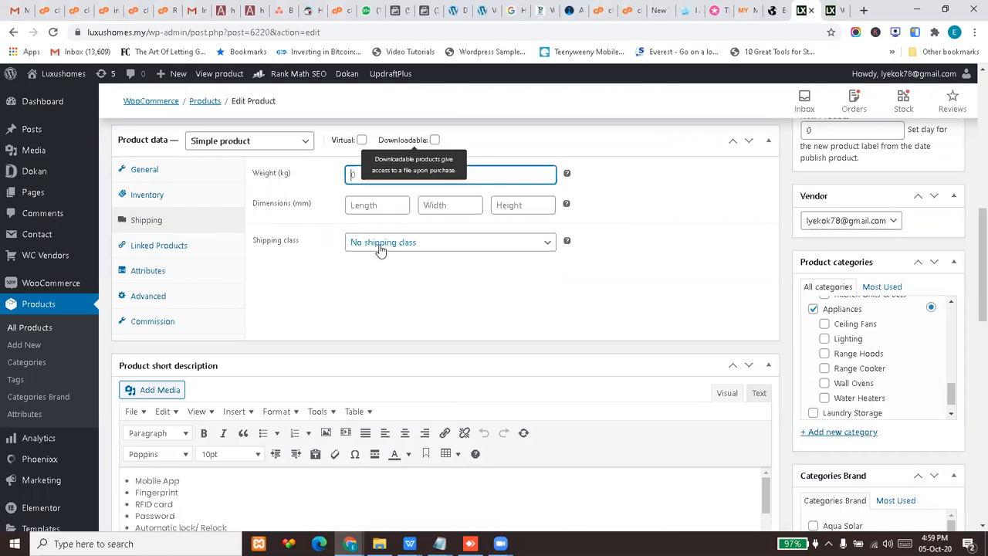